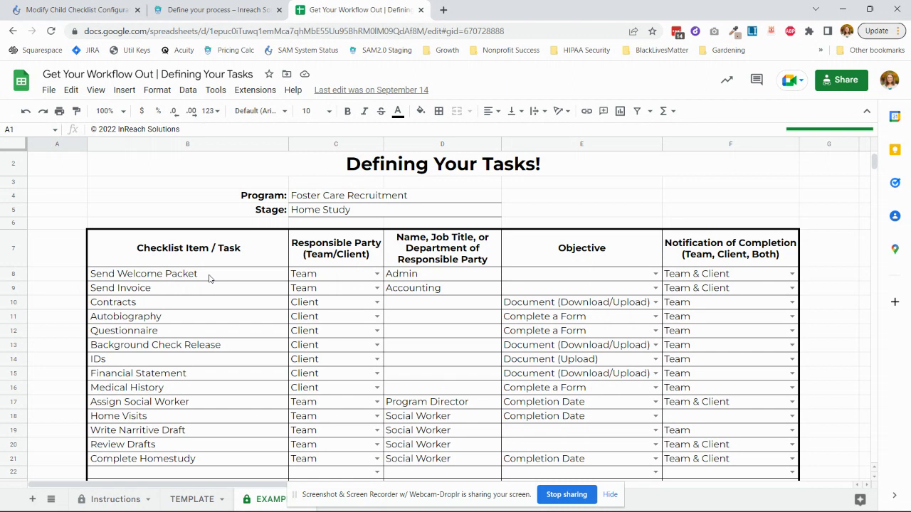
# Review the example checklist tasks and their responsible parties in the Defining Your Tasks sheet
pyautogui.click(209, 279)
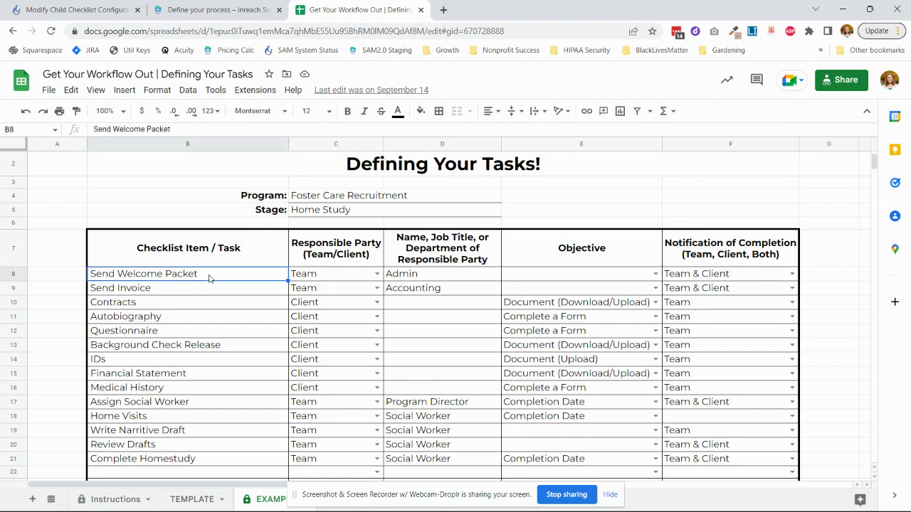
pyautogui.click(208, 286)
pyautogui.click(197, 321)
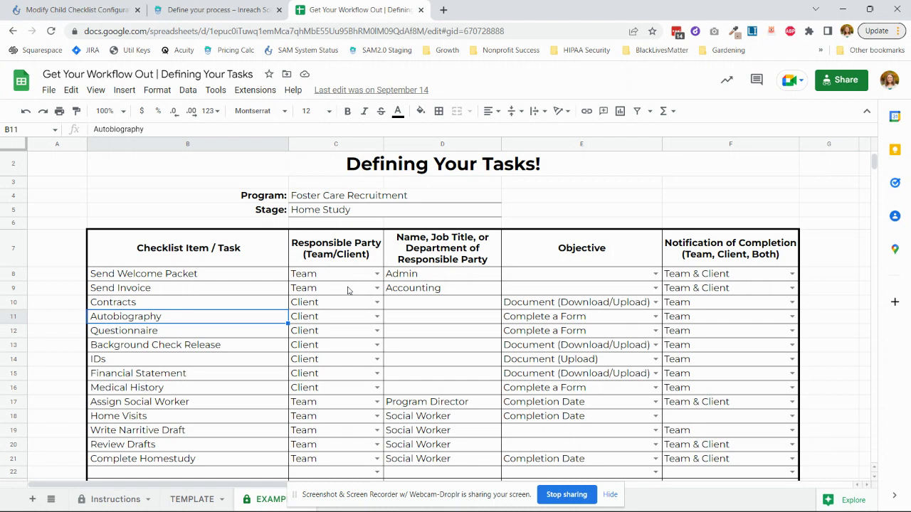
pyautogui.click(408, 278)
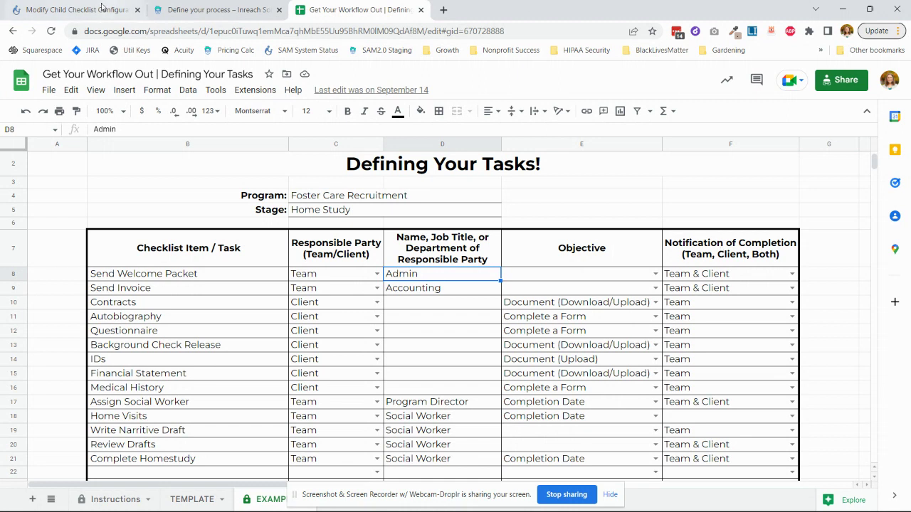
# Switch to the SAM child checklist configuration and add a checklist item under a new custom section named Placement
pyautogui.click(79, 10)
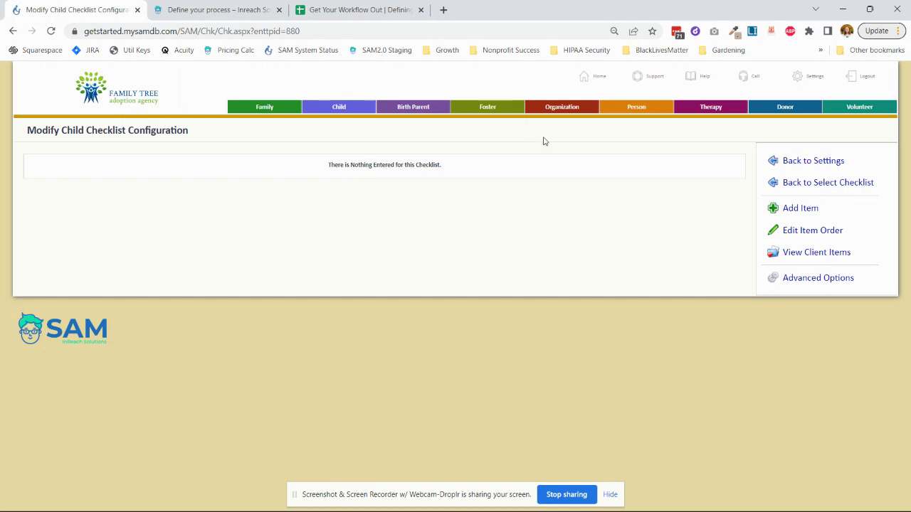
pyautogui.click(804, 213)
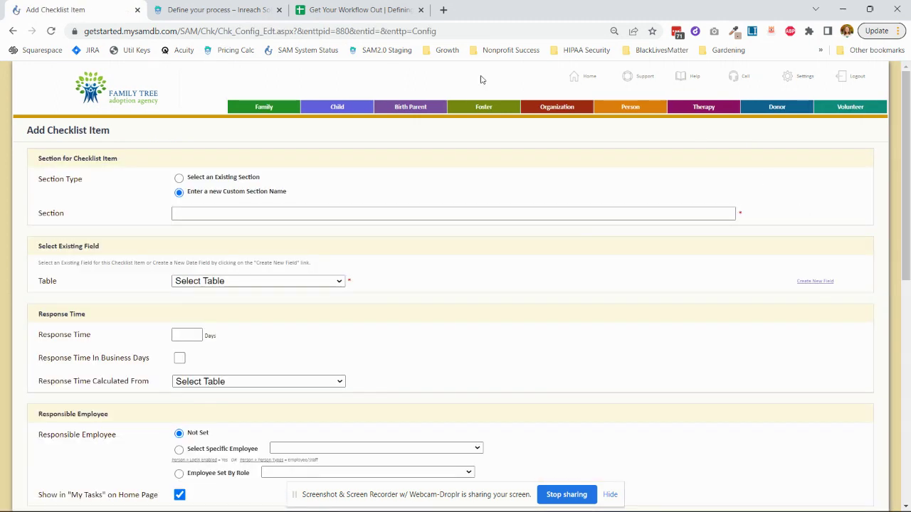
pyautogui.moveTo(137, 158); pyautogui.dragTo(39, 160)
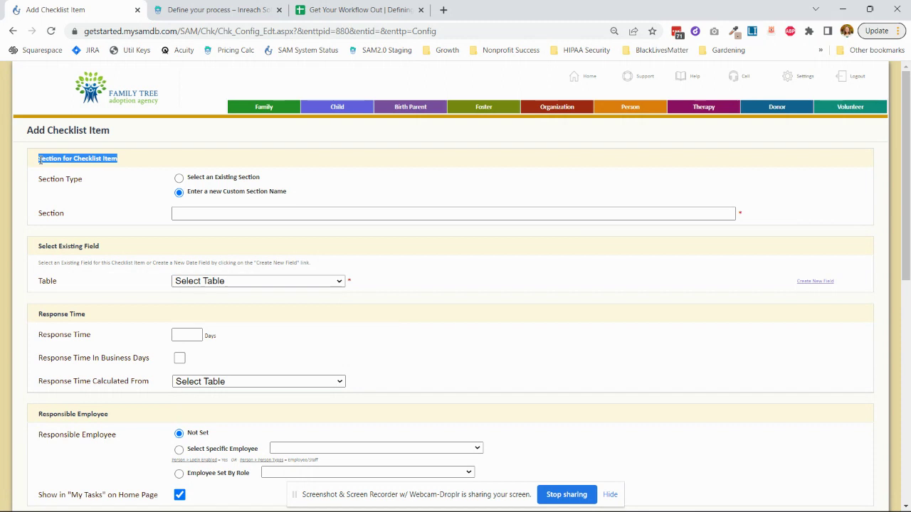
pyautogui.click(315, 210)
pyautogui.write('Placement')
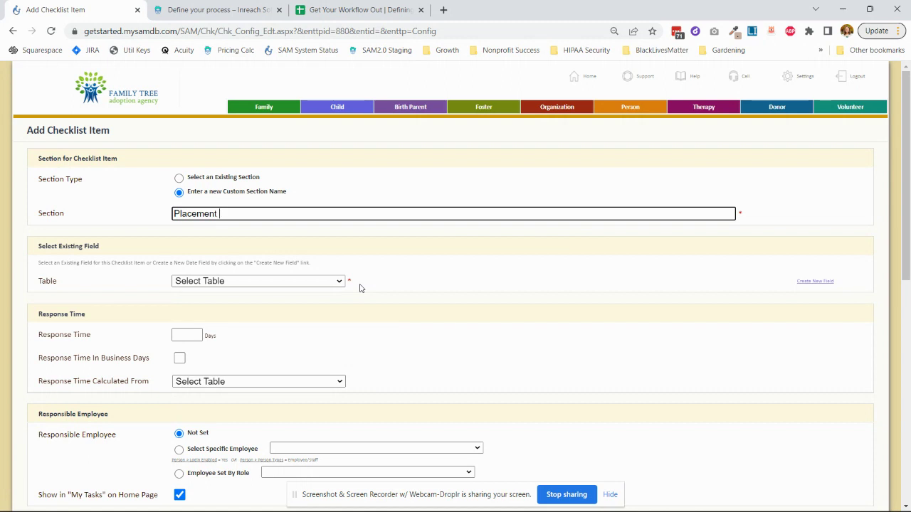
# Check the existing date fields available in the Placements table for this checklist item
pyautogui.click(264, 282)
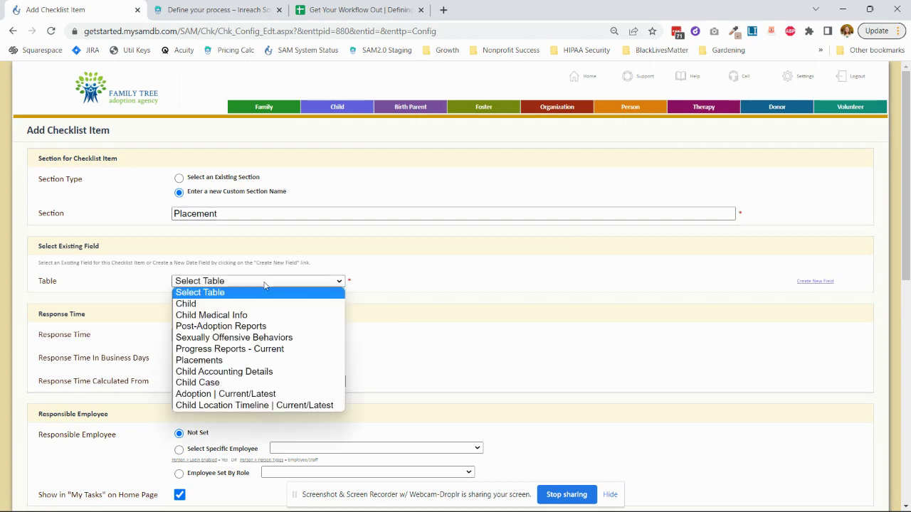
pyautogui.click(255, 362)
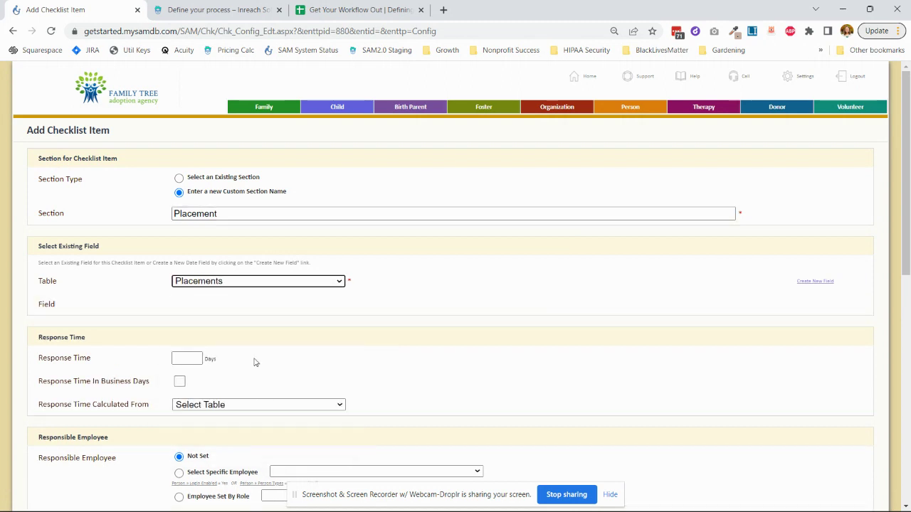
pyautogui.click(266, 306)
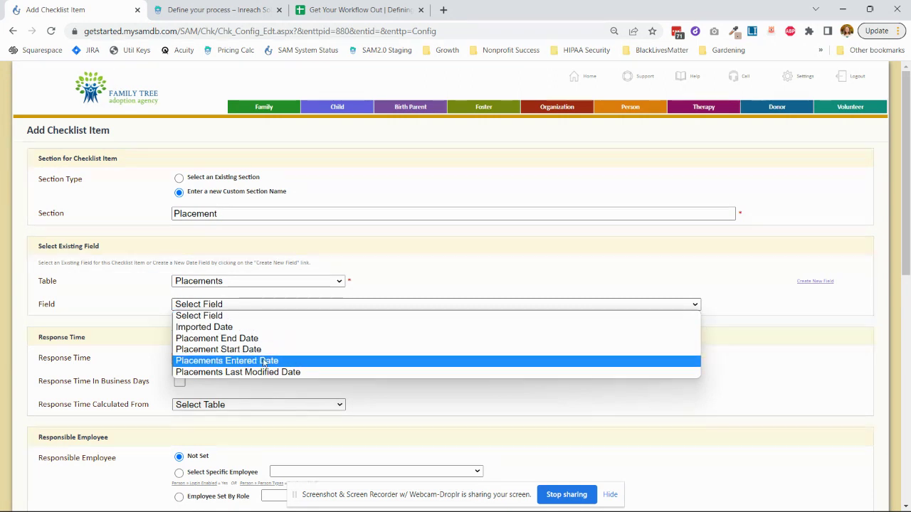
pyautogui.click(400, 277)
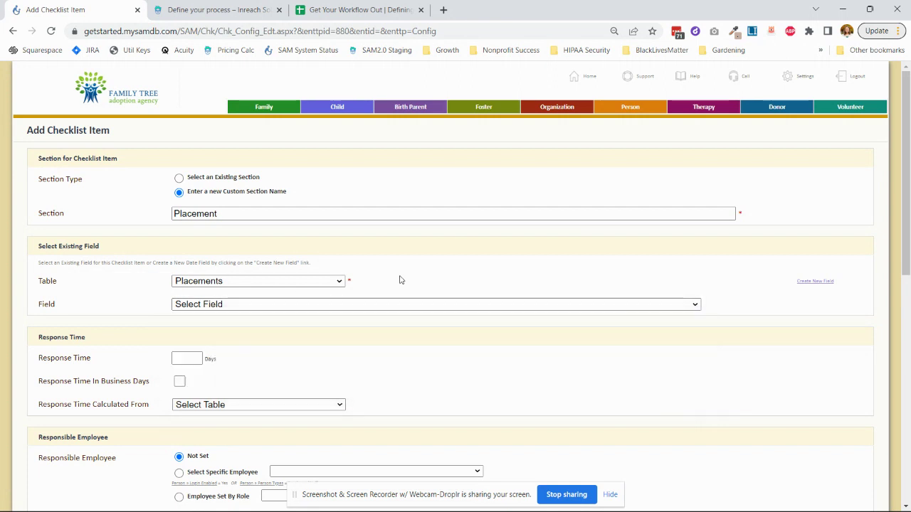
# Create a new field in the Placements table titled Initial Clothing Inventory for the checklist item
pyautogui.click(800, 283)
pyautogui.click(278, 282)
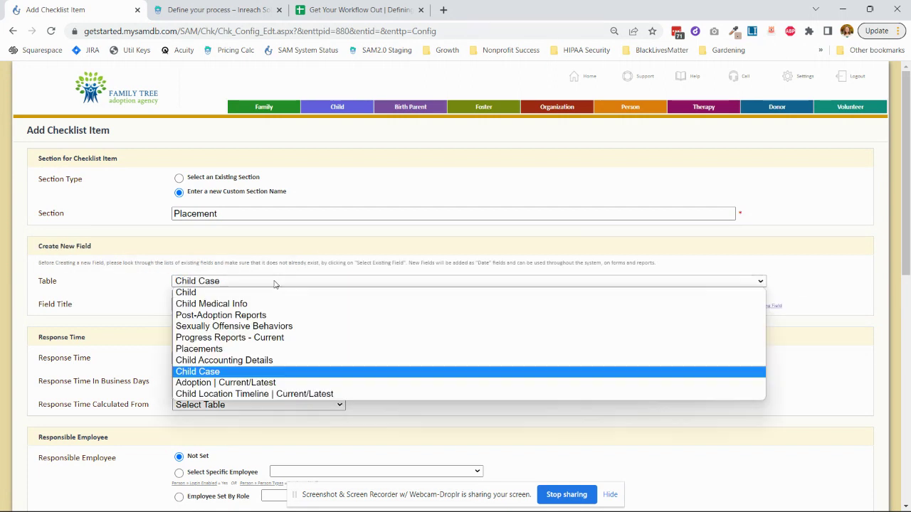
pyautogui.click(269, 349)
pyautogui.click(255, 305)
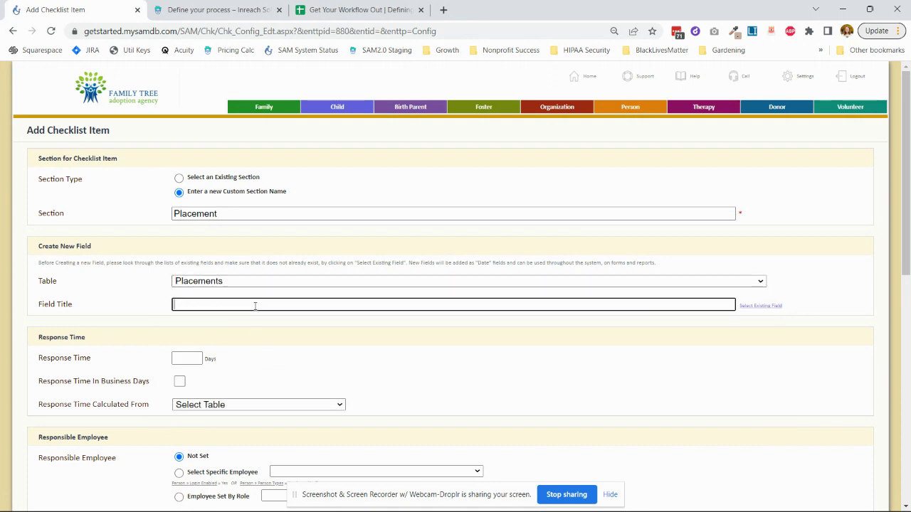
pyautogui.write('C')
pyautogui.press('BackSpace')
pyautogui.write('Initial Clothing Inventory')
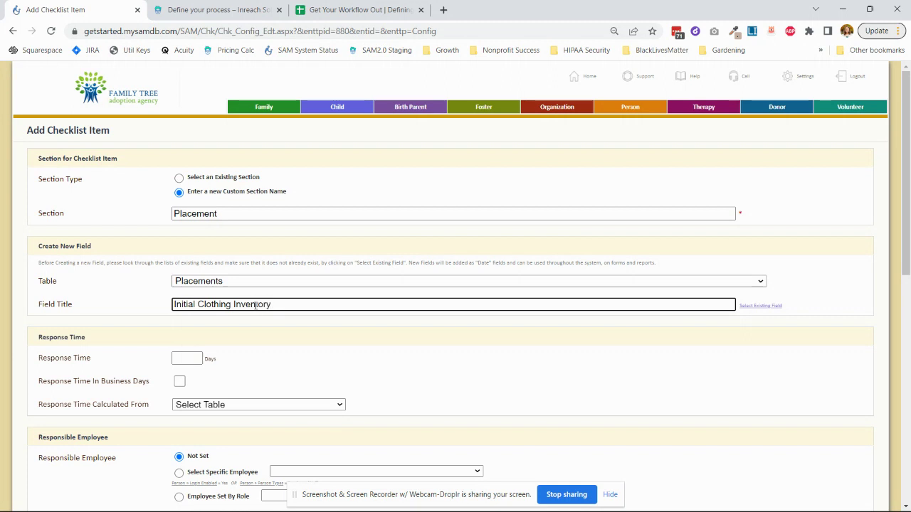
# Set the response time to 3 days, calculated from the Placement Start Date in the Placements table
pyautogui.scroll(-2, 256, 305)
pyautogui.click(186, 240)
pyautogui.write('3')
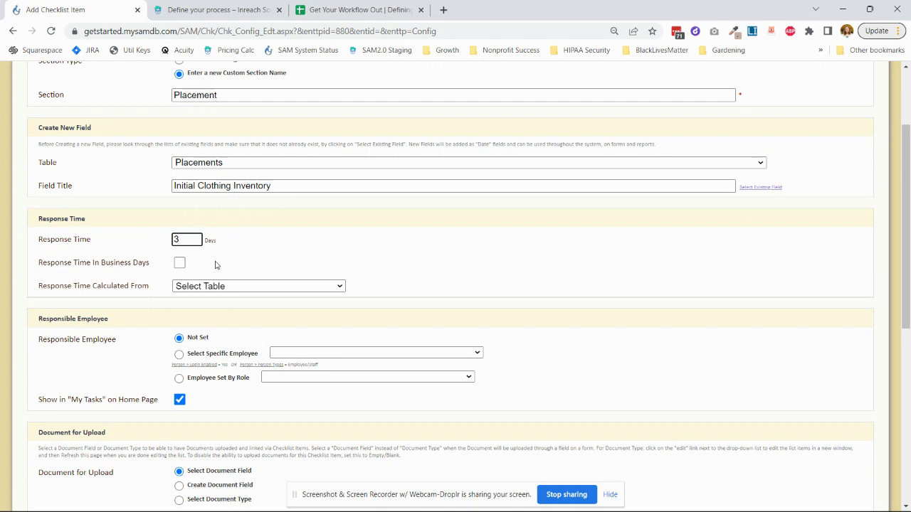
pyautogui.click(220, 286)
pyautogui.click(229, 369)
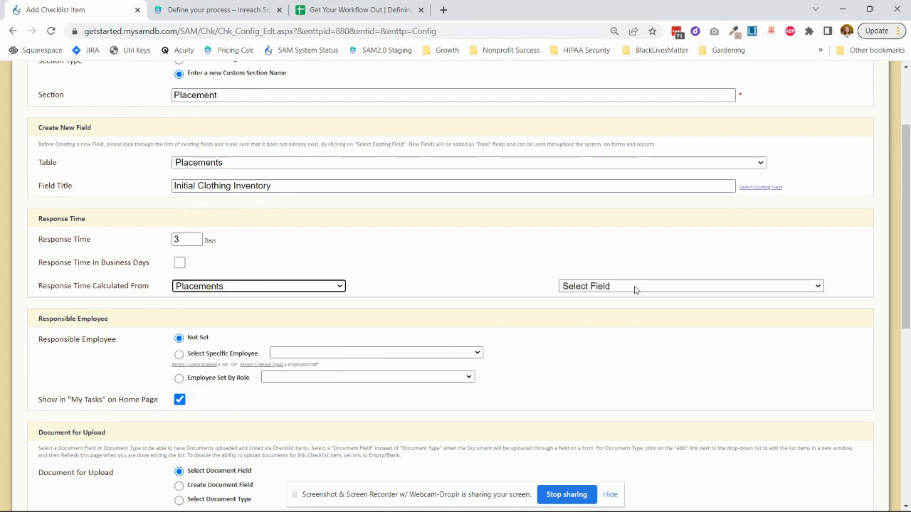
pyautogui.click(576, 287)
pyautogui.click(632, 332)
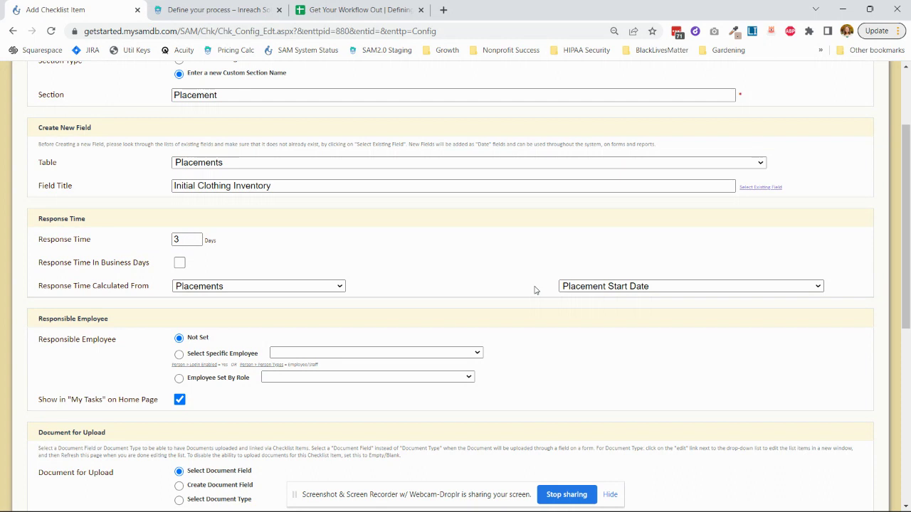
# Assign a specific employee from the staff list as the item's responsible employee
pyautogui.scroll(-3, 535, 290)
pyautogui.click(179, 235)
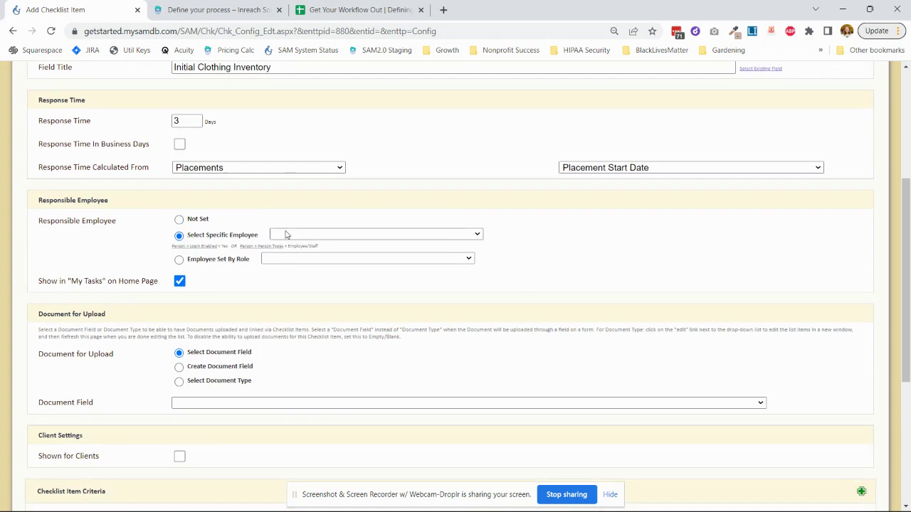
pyautogui.click(301, 240)
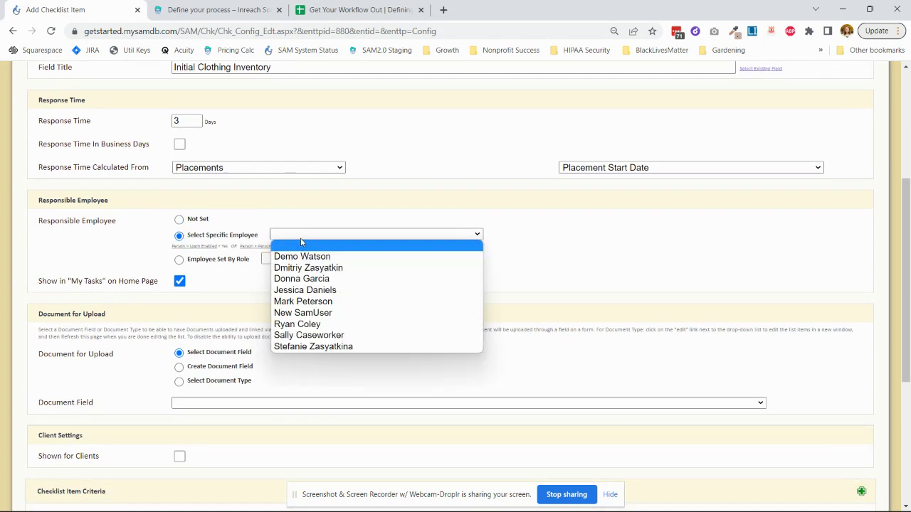
pyautogui.click(313, 347)
# Set the responsible employee by role to Child Case » Ongoing Social Worker
pyautogui.click(179, 260)
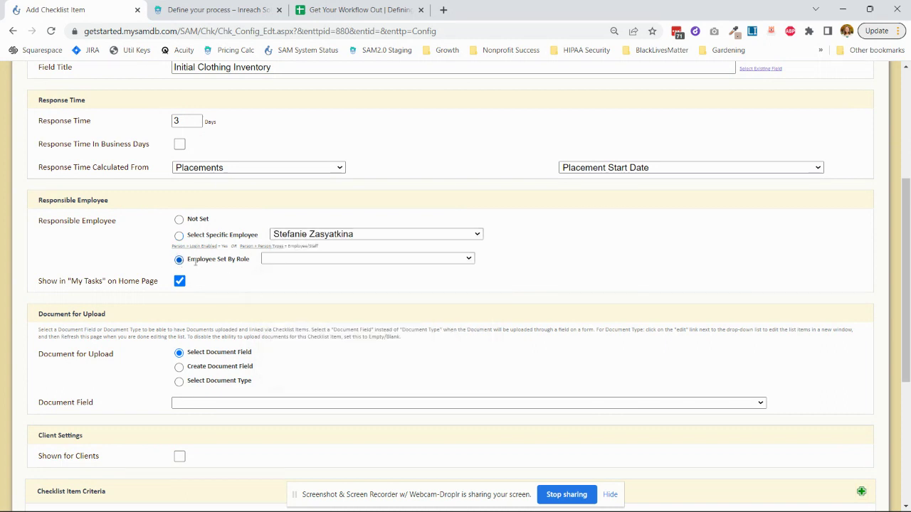
pyautogui.click(287, 258)
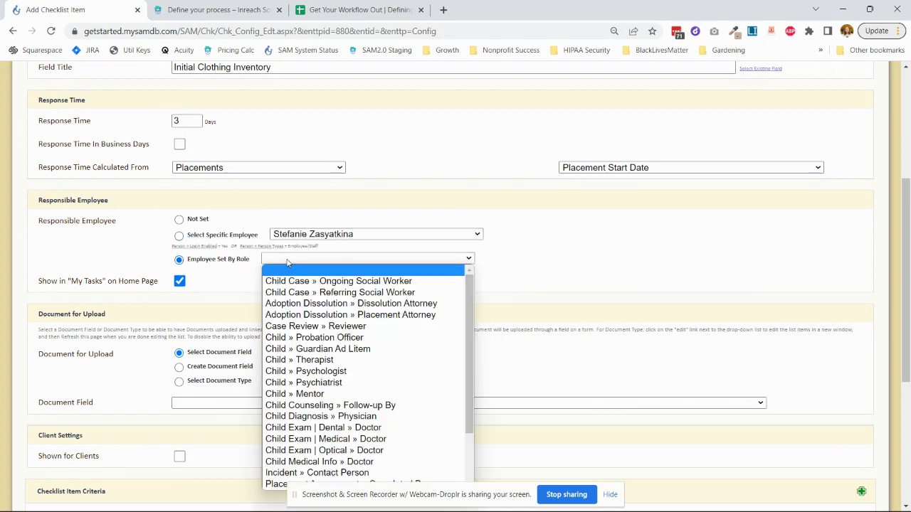
pyautogui.click(318, 283)
pyautogui.scroll(-1, 387, 296)
pyautogui.scroll(-1, 387, 296)
pyautogui.scroll(2, 387, 297)
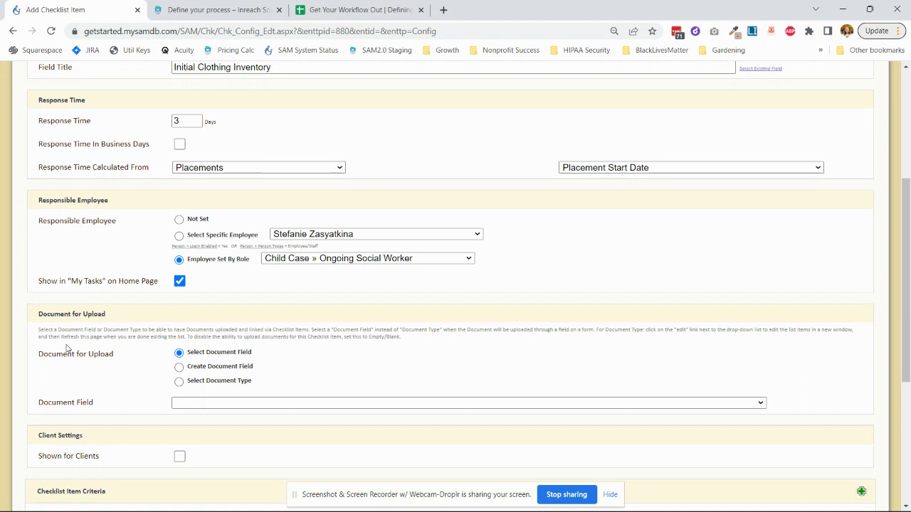
# Enable showing the checklist item to clients and check the Form to Use setting, leaving it blank
pyautogui.scroll(-3, 67, 350)
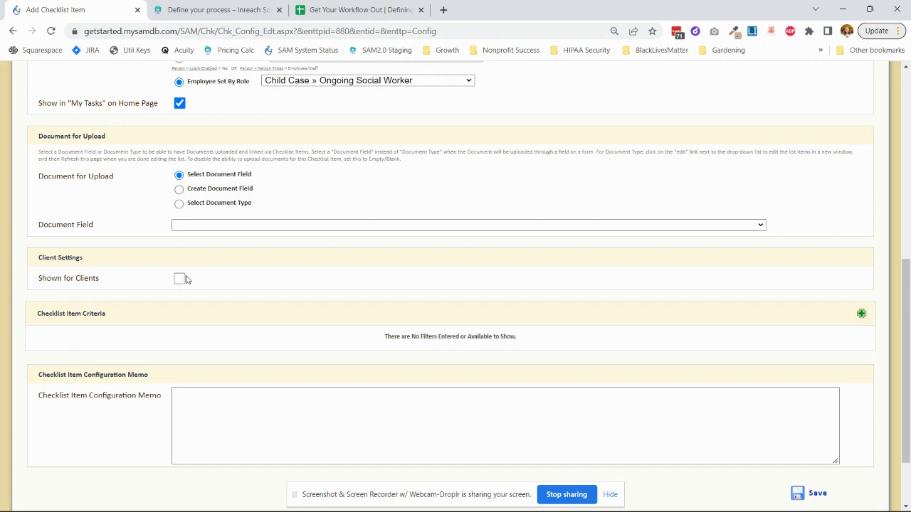
pyautogui.click(183, 278)
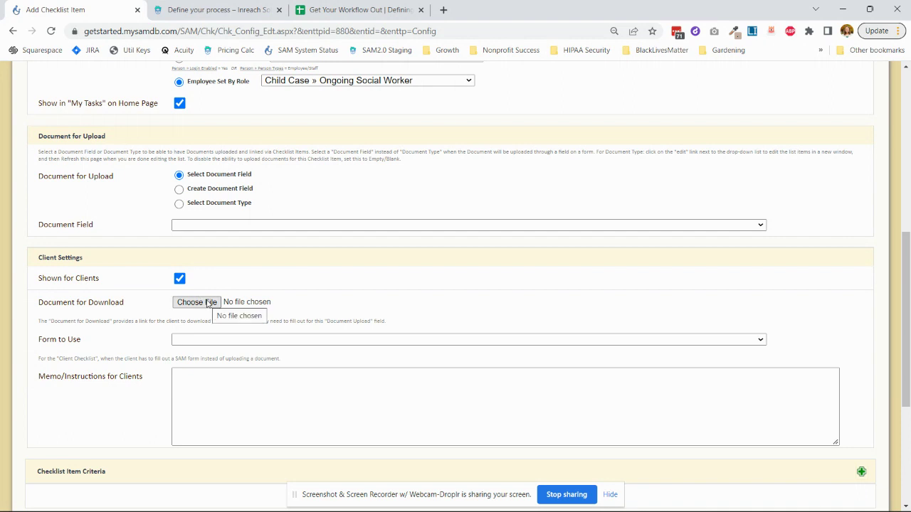
pyautogui.click(175, 341)
pyautogui.click(180, 347)
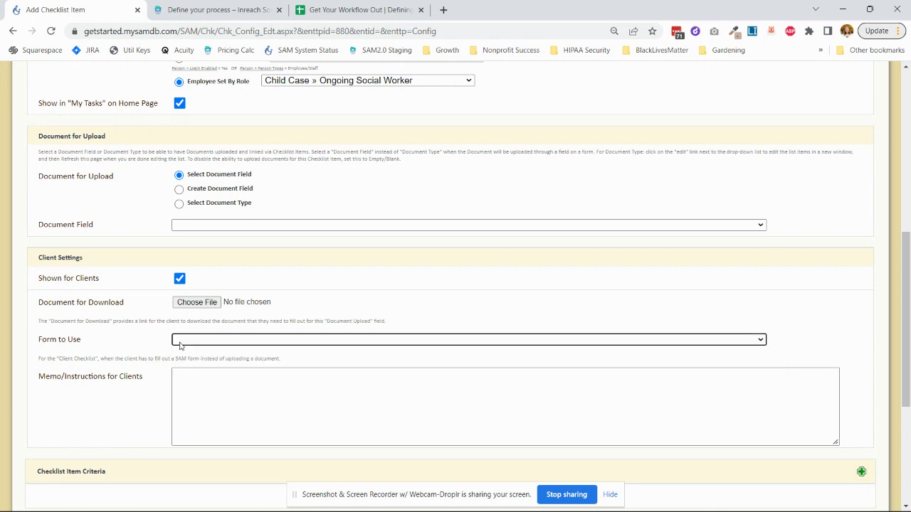
# Create an upload document field with a new document type named Initial Clothing Inventory, and save the checklist item
pyautogui.scroll(1, 185, 334)
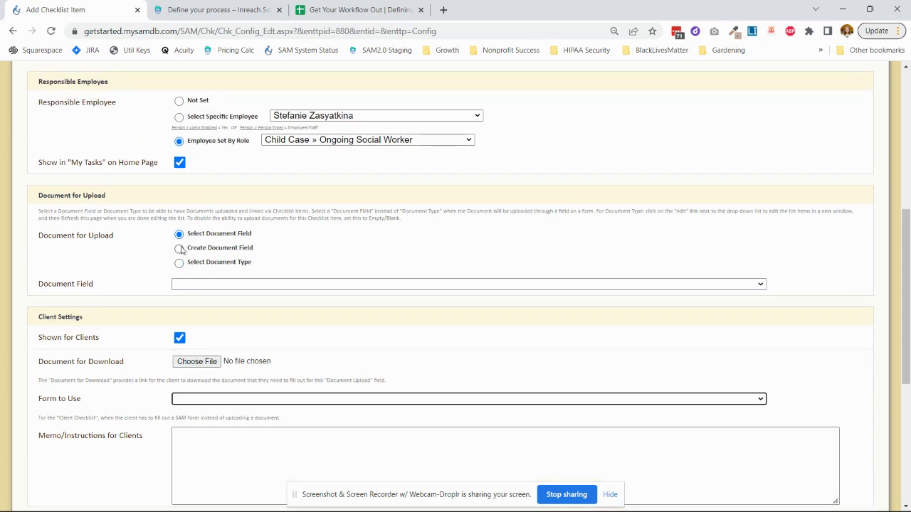
pyautogui.click(179, 250)
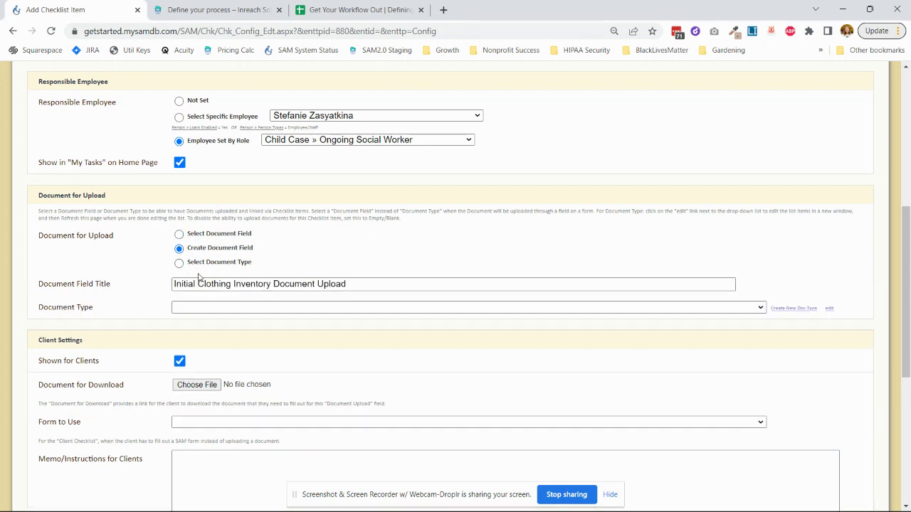
pyautogui.click(778, 309)
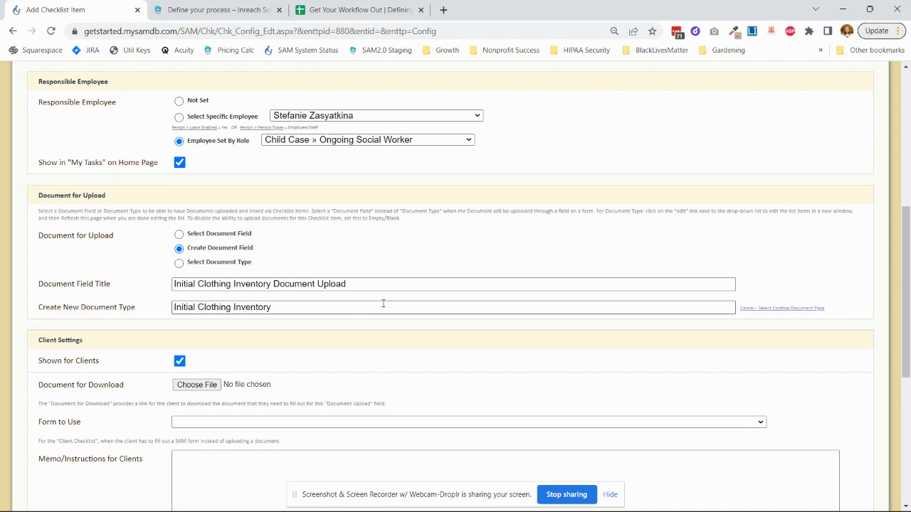
pyautogui.scroll(-4, 383, 303)
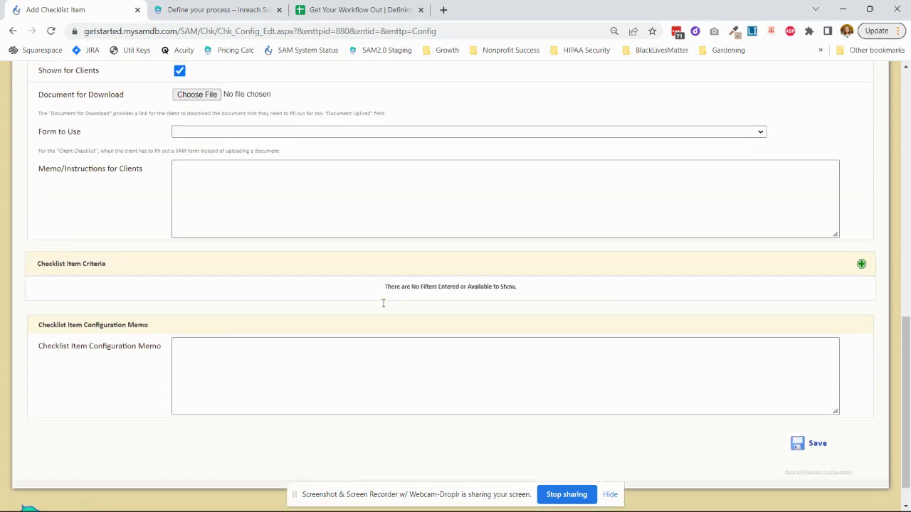
pyautogui.click(809, 437)
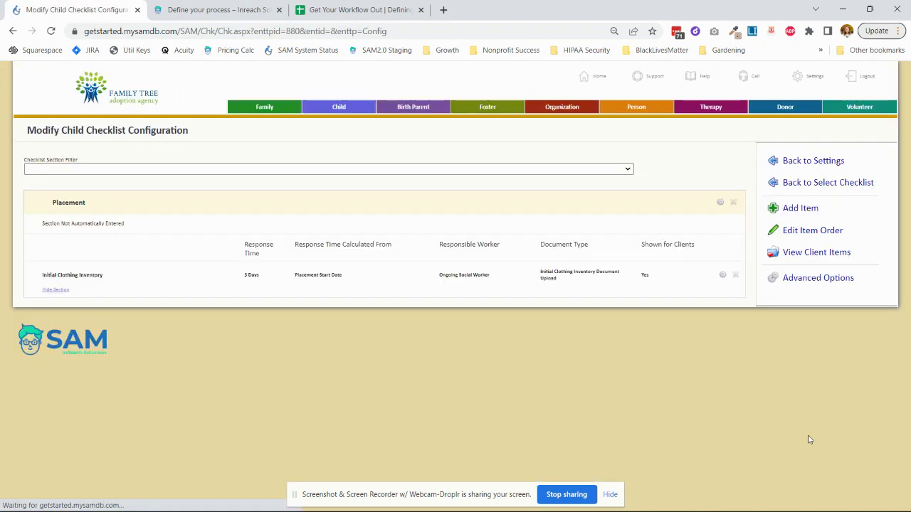
# Add another checklist item and assign it to the existing Placement section
pyautogui.click(824, 210)
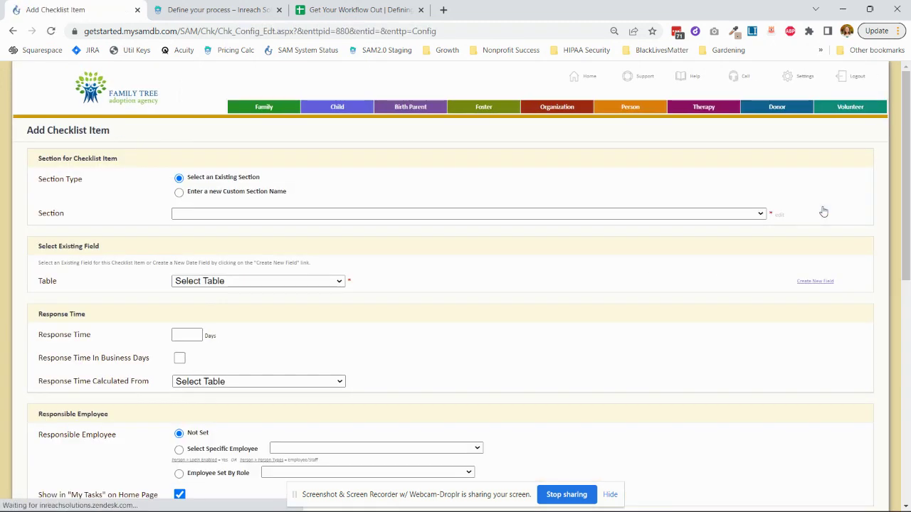
pyautogui.click(264, 213)
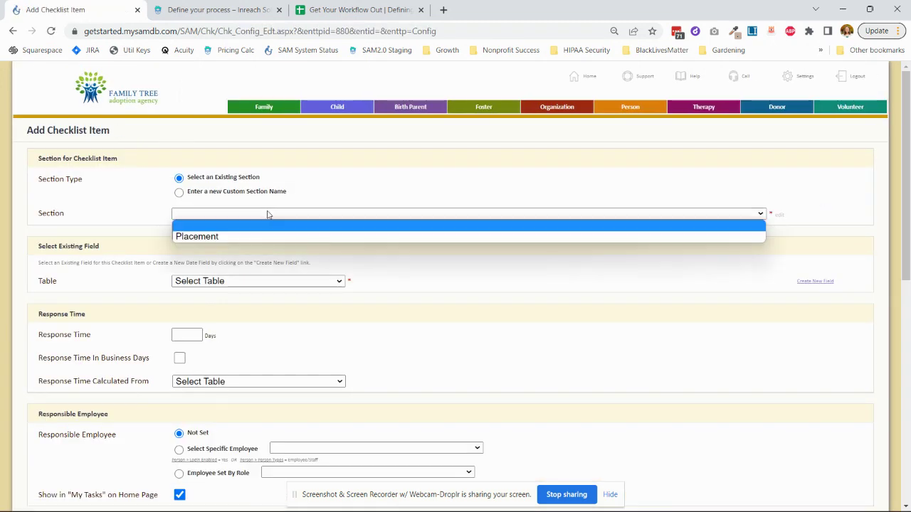
pyautogui.click(228, 238)
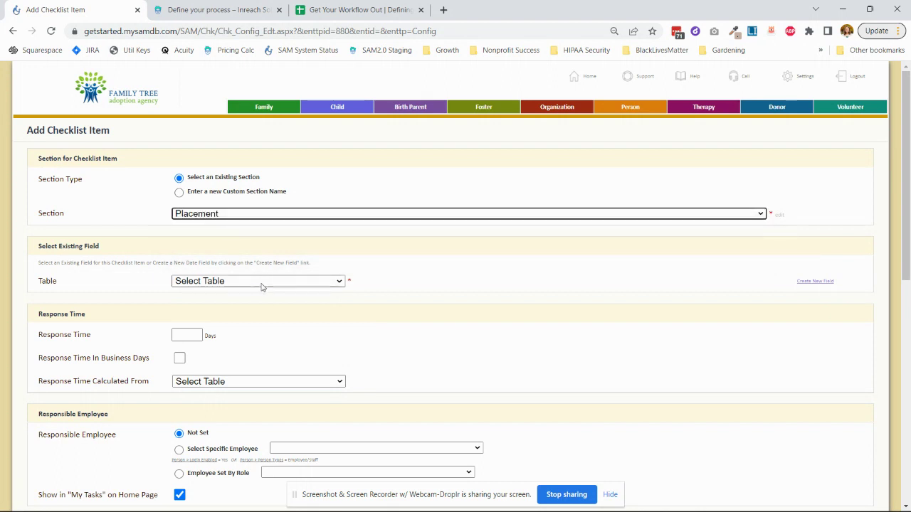
# Create a new field in the Placements table titled Home Safety Inspection for the checklist item
pyautogui.click(825, 285)
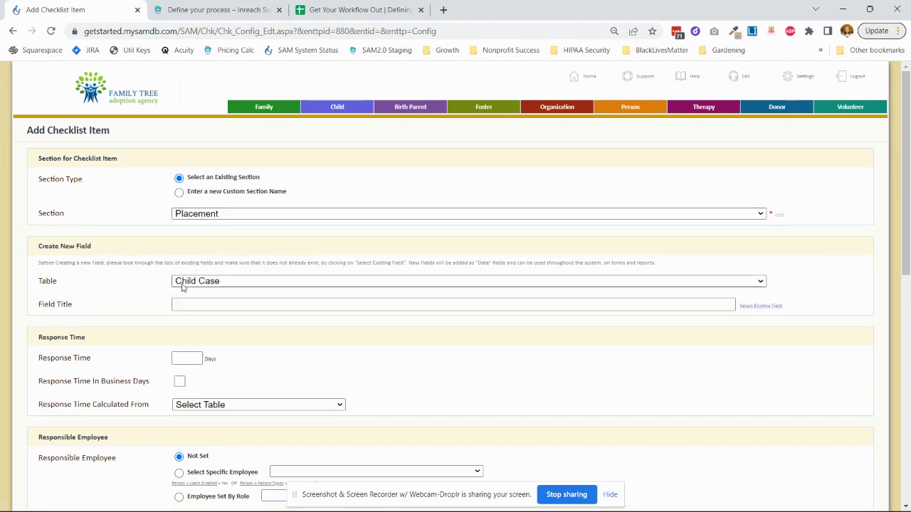
pyautogui.click(740, 281)
pyautogui.click(217, 350)
pyautogui.click(220, 303)
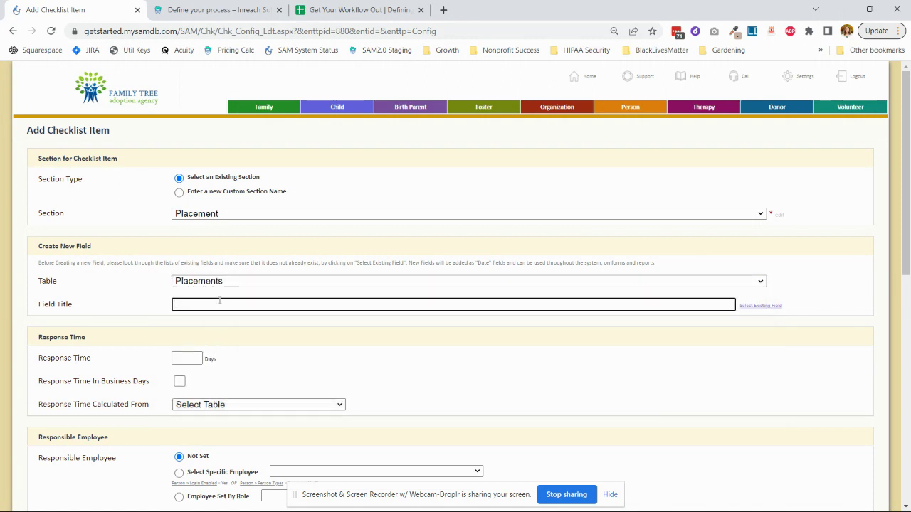
pyautogui.write('Home Safety Ins')
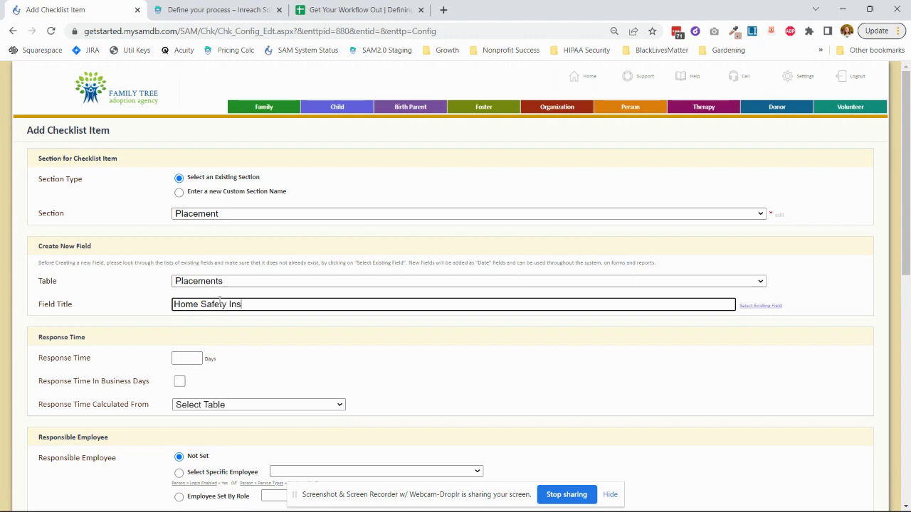
pyautogui.write('prection')
# Set the response time to 5 days, calculated from the Placement Start Date in the Placements table
pyautogui.click(188, 360)
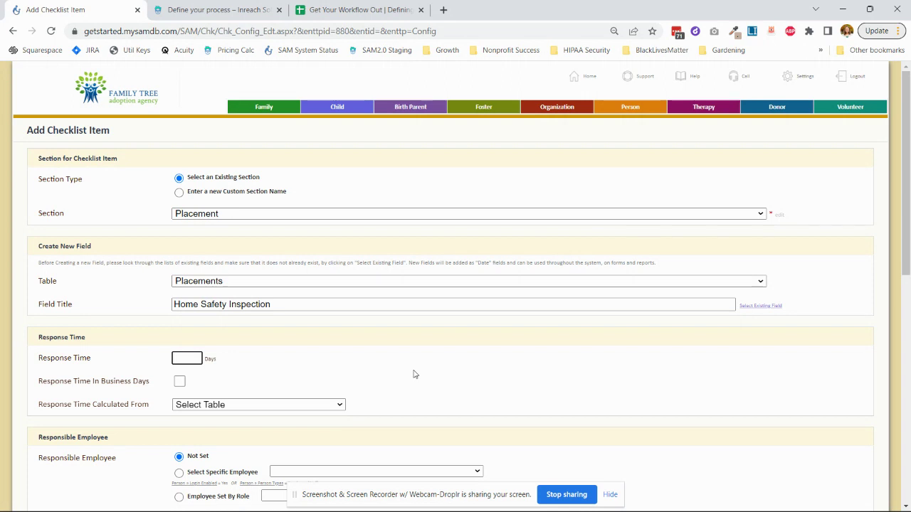
pyautogui.click(232, 405)
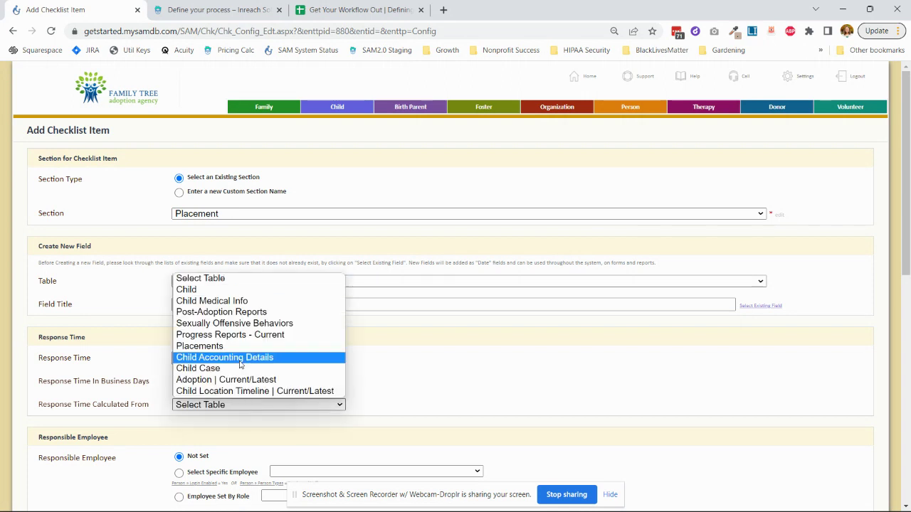
pyautogui.click(243, 347)
pyautogui.click(618, 406)
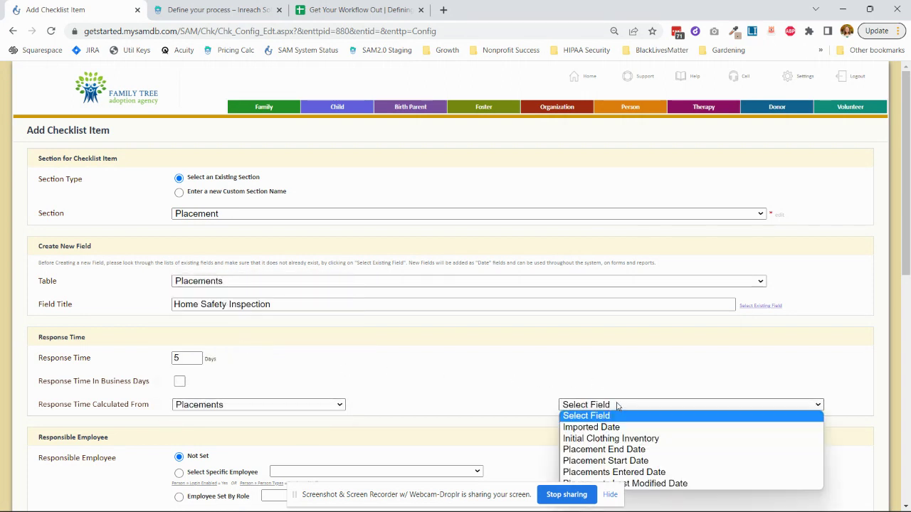
pyautogui.click(625, 462)
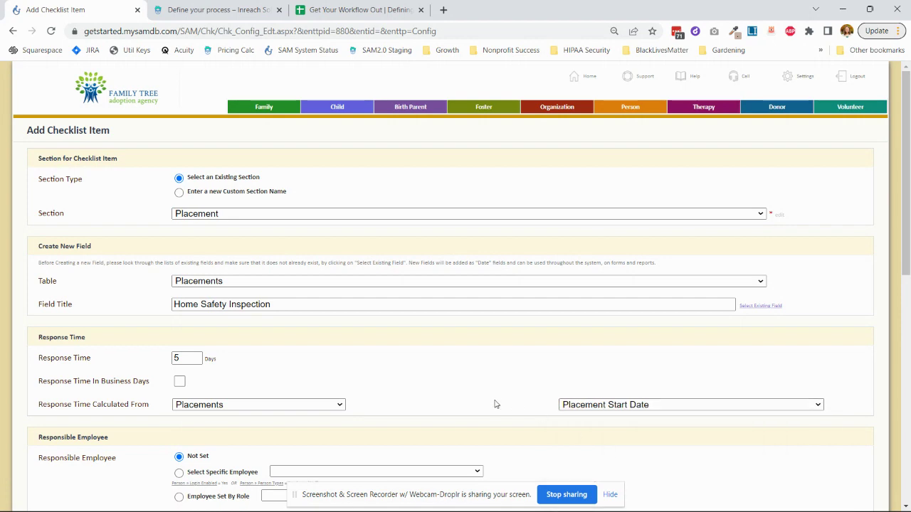
# Set the responsible employee by role to Child Case » Ongoing Social Worker and save the Home Safety Inspection item
pyautogui.scroll(-3, 490, 398)
pyautogui.scroll(-1, 482, 381)
pyautogui.click(308, 259)
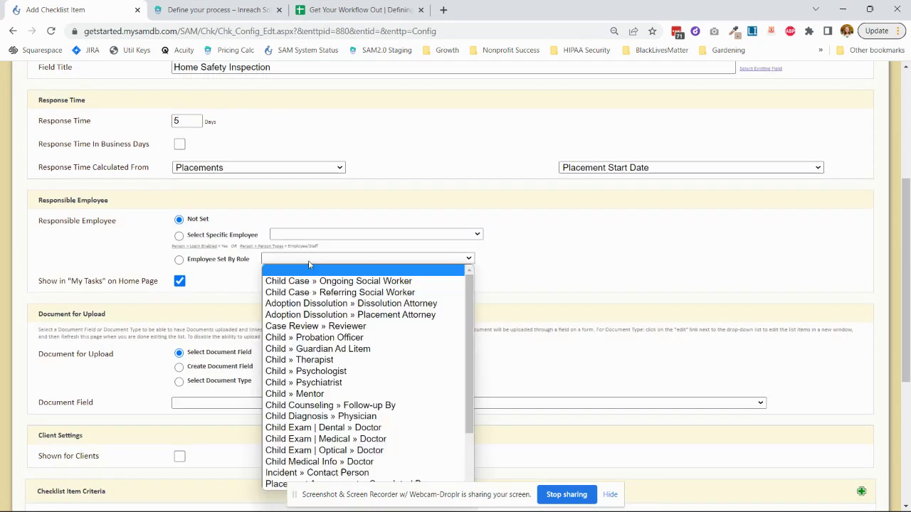
pyautogui.click(316, 281)
pyautogui.click(179, 259)
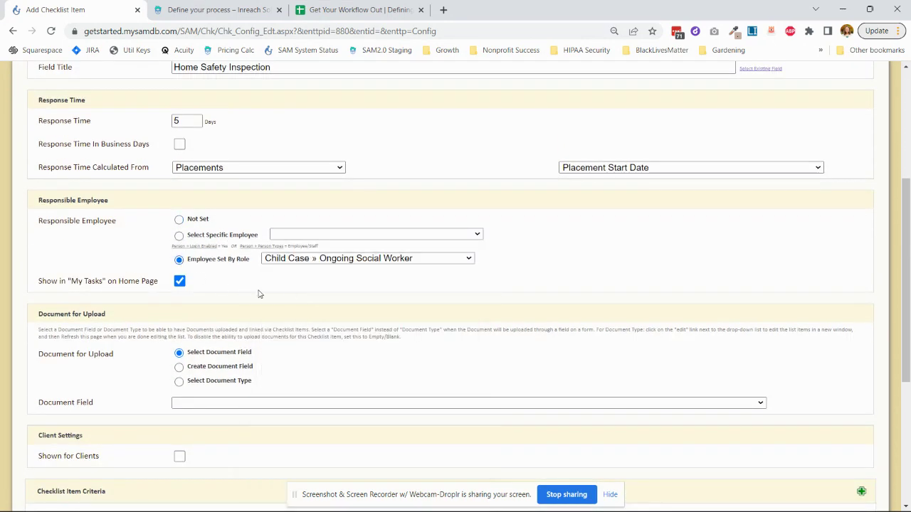
pyautogui.scroll(-2, 293, 294)
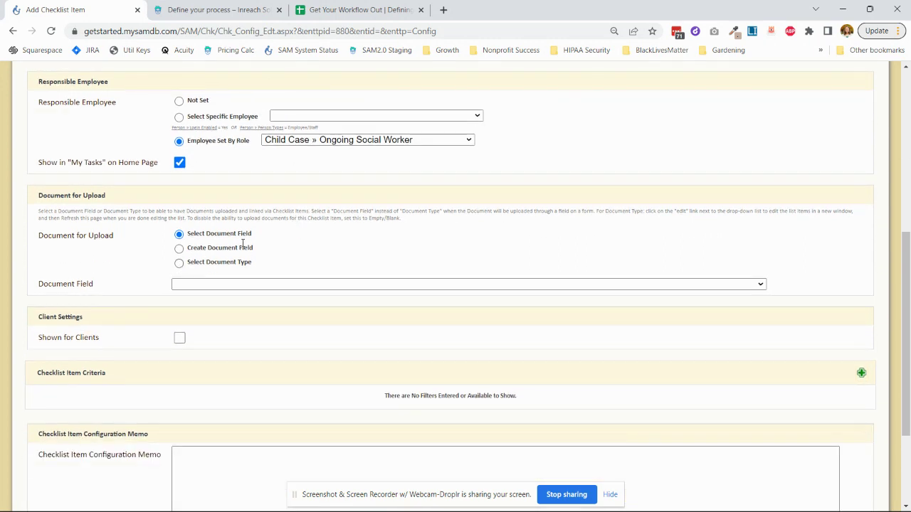
pyautogui.scroll(2, 246, 258)
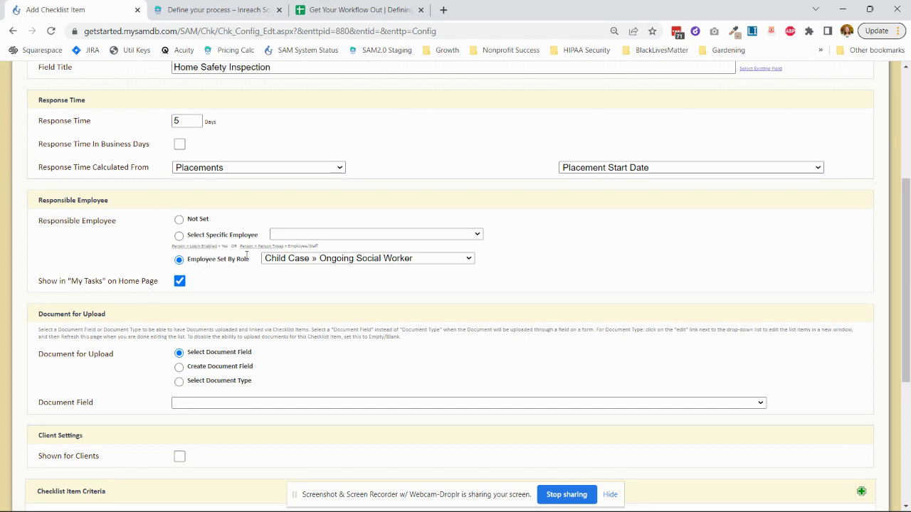
pyautogui.scroll(-4, 254, 249)
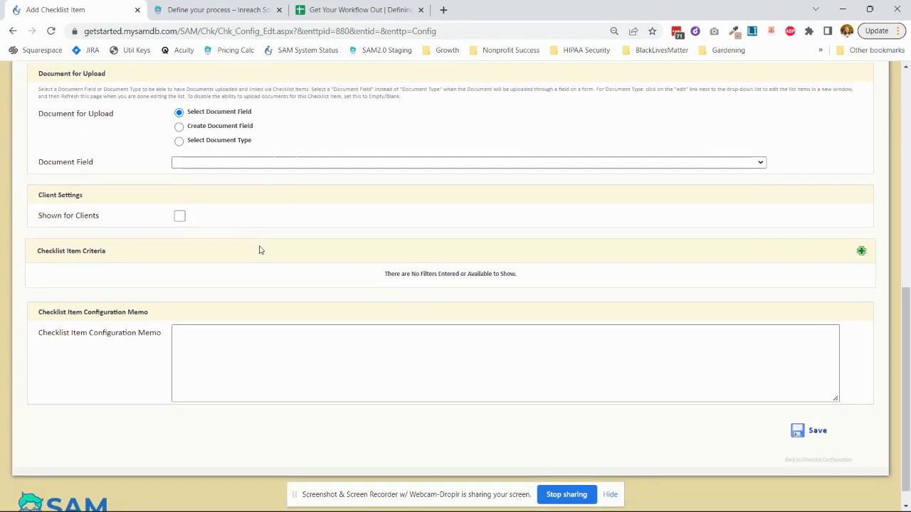
pyautogui.click(817, 410)
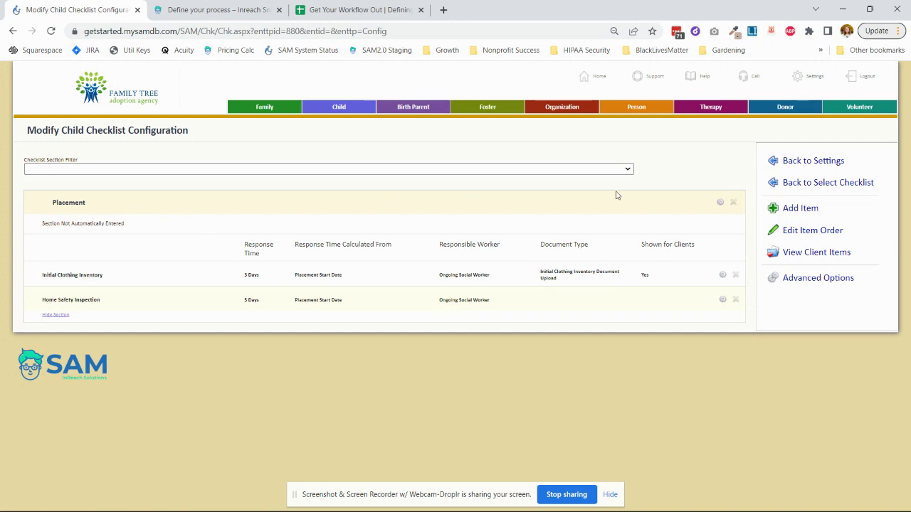
# Add another checklist item under a new custom section named Referral
pyautogui.click(810, 209)
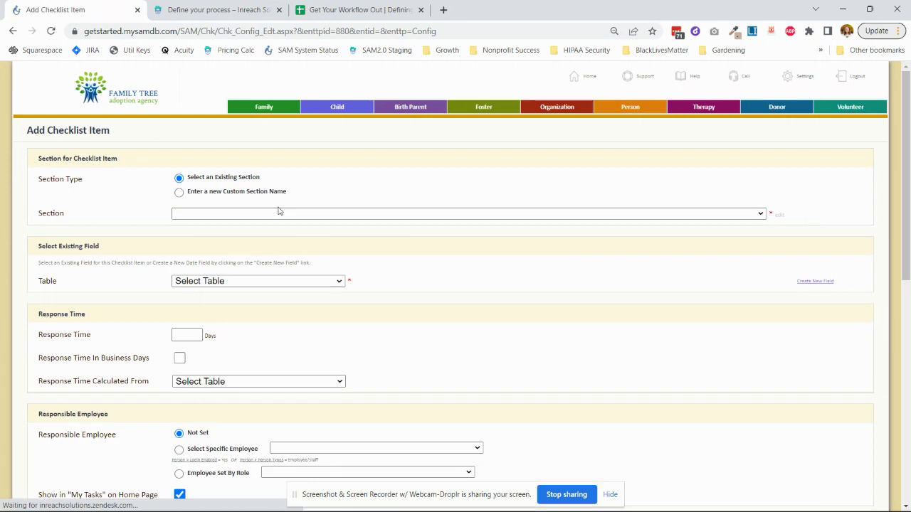
pyautogui.click(265, 215)
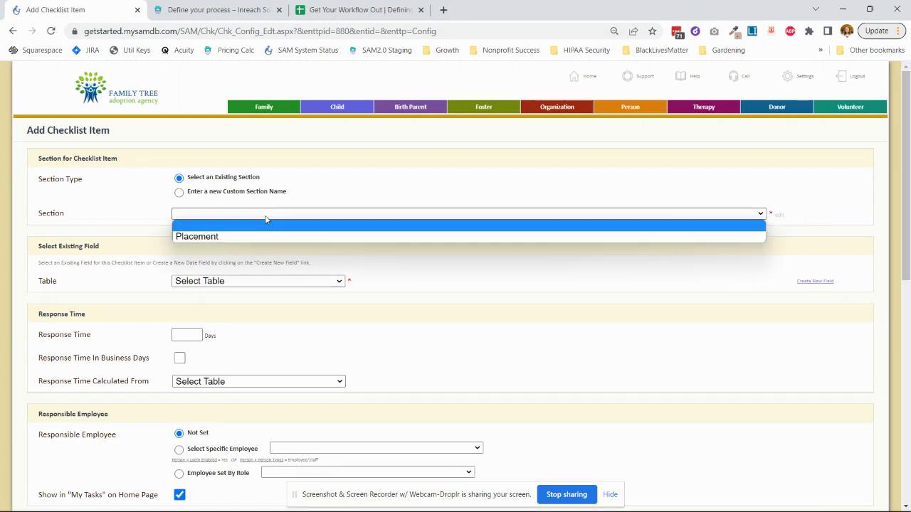
pyautogui.click(179, 192)
pyautogui.click(196, 214)
pyautogui.write('Referral')
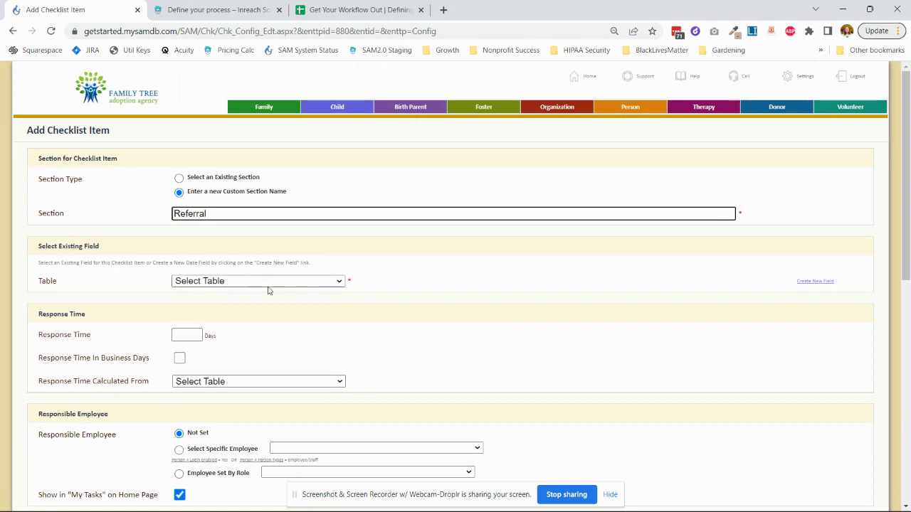
# Use the existing Case Start/Referral Date field from the Child Case table and save the checklist item
pyautogui.click(340, 281)
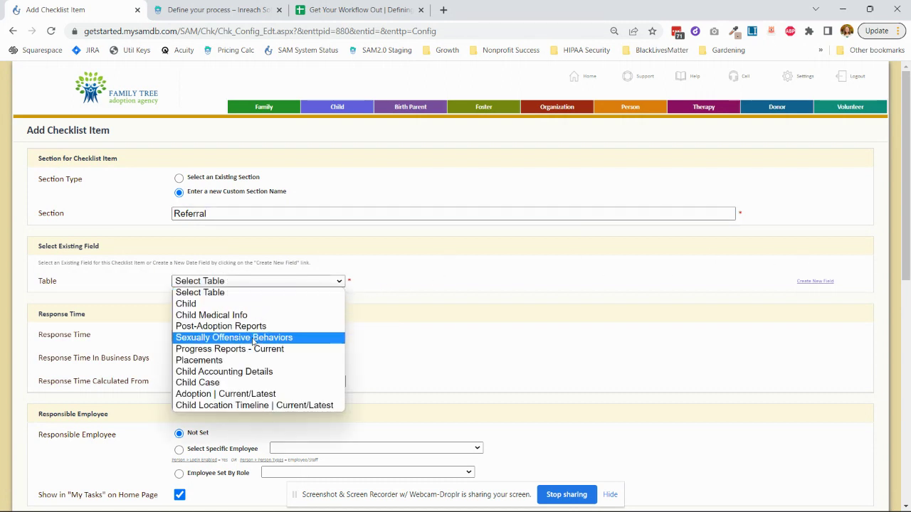
pyautogui.click(246, 382)
pyautogui.click(327, 306)
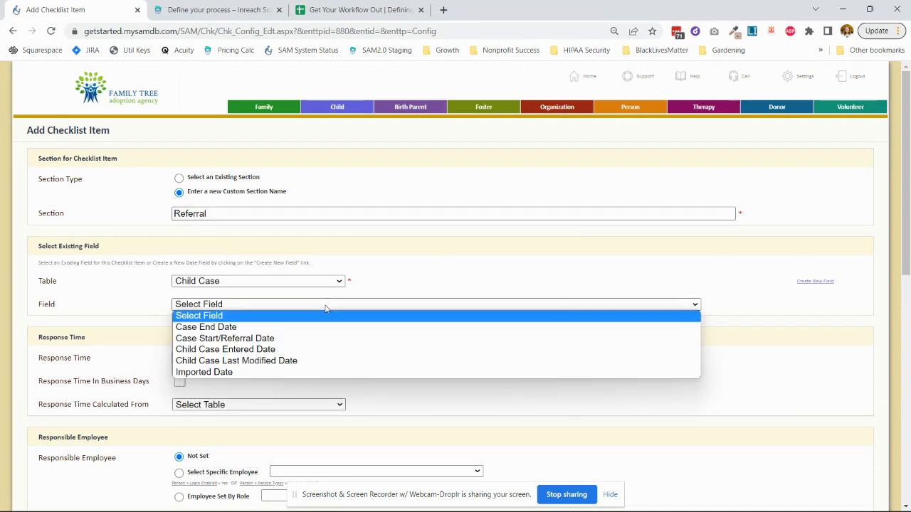
pyautogui.click(318, 344)
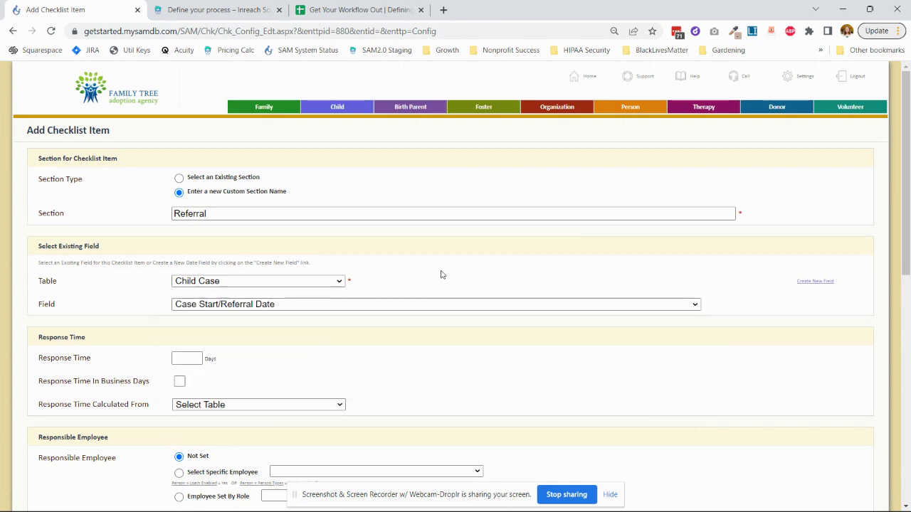
pyautogui.scroll(-1, 441, 331)
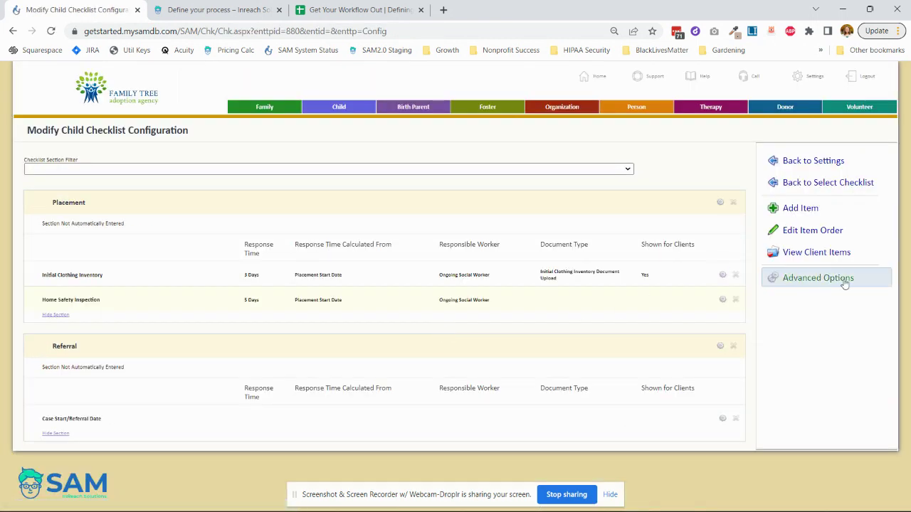
# Reorder the checklist so the Referral section is number 1, and return to the default view
pyautogui.click(850, 235)
pyautogui.click(92, 319)
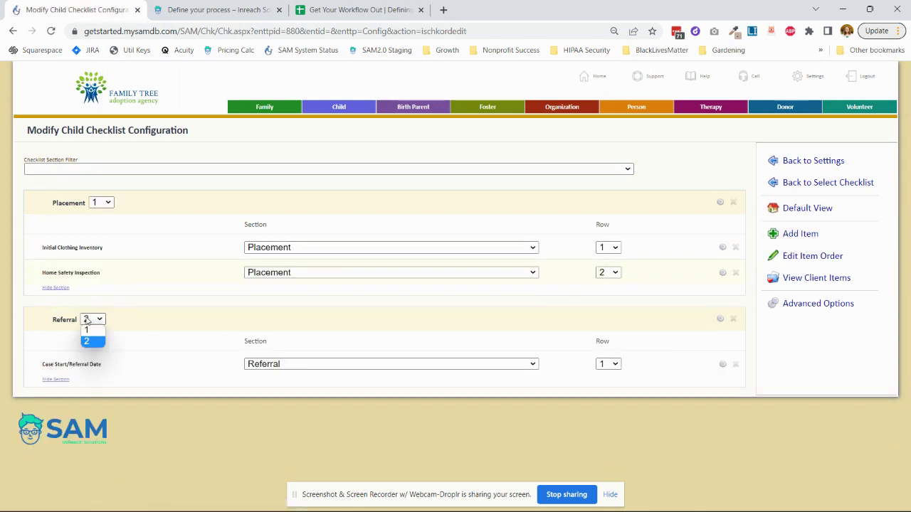
pyautogui.click(90, 330)
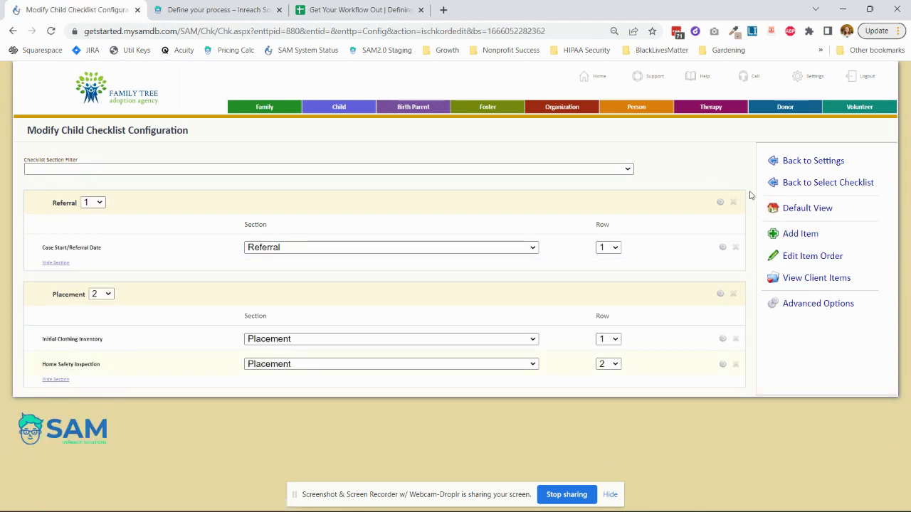
pyautogui.click(837, 208)
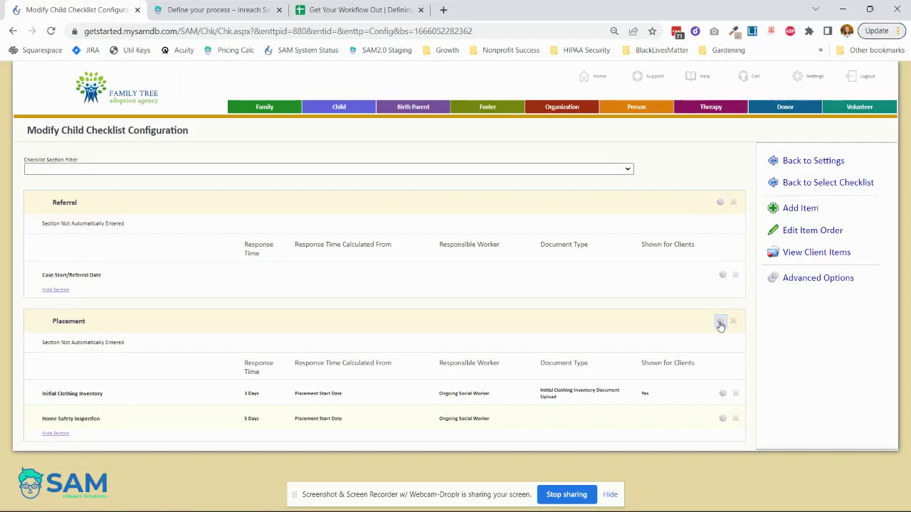
# Check the Placement section's automatic entry status and open that section for editing
pyautogui.moveTo(129, 348); pyautogui.dragTo(39, 348)
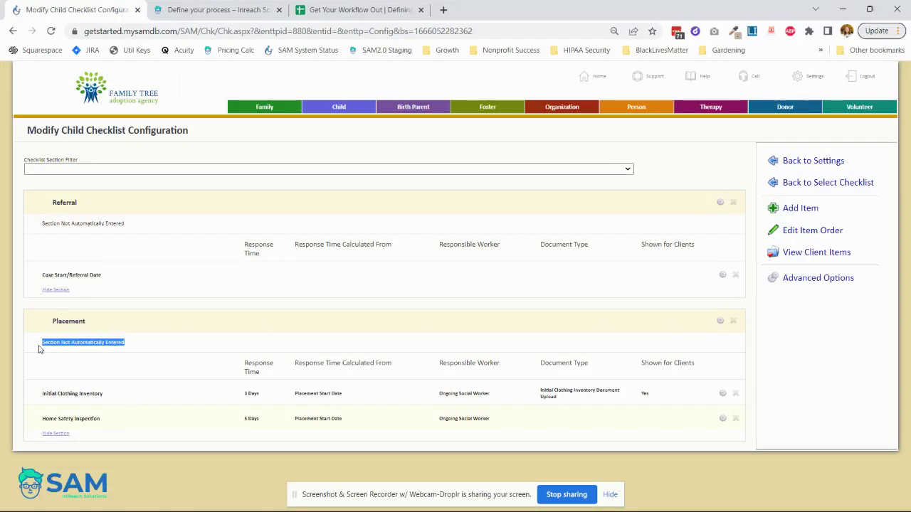
pyautogui.click(719, 324)
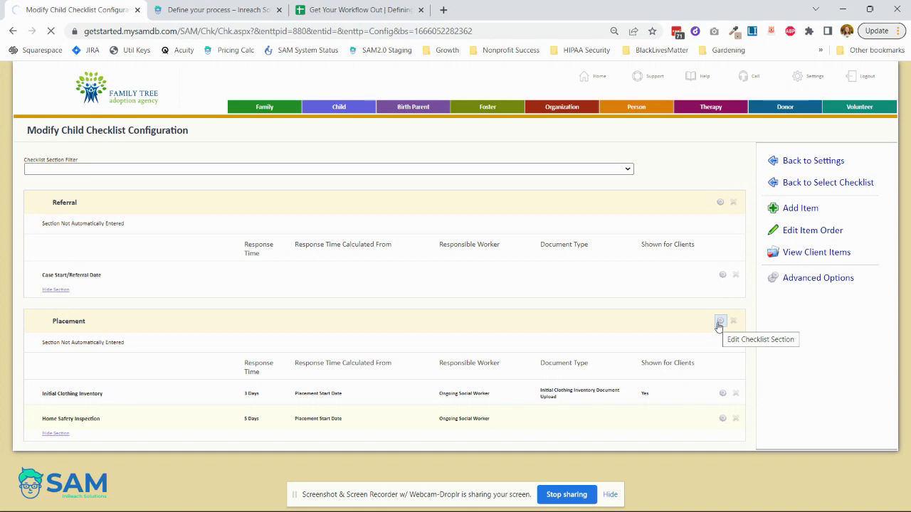
# Choose Placement Start Date from the Placements table as the field that automatically enters the Placement section
pyautogui.click(299, 258)
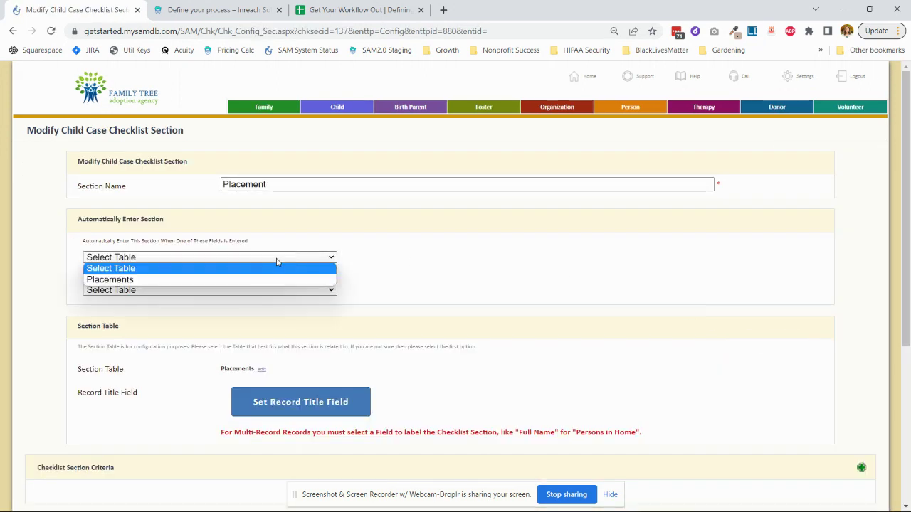
pyautogui.click(158, 279)
pyautogui.click(451, 259)
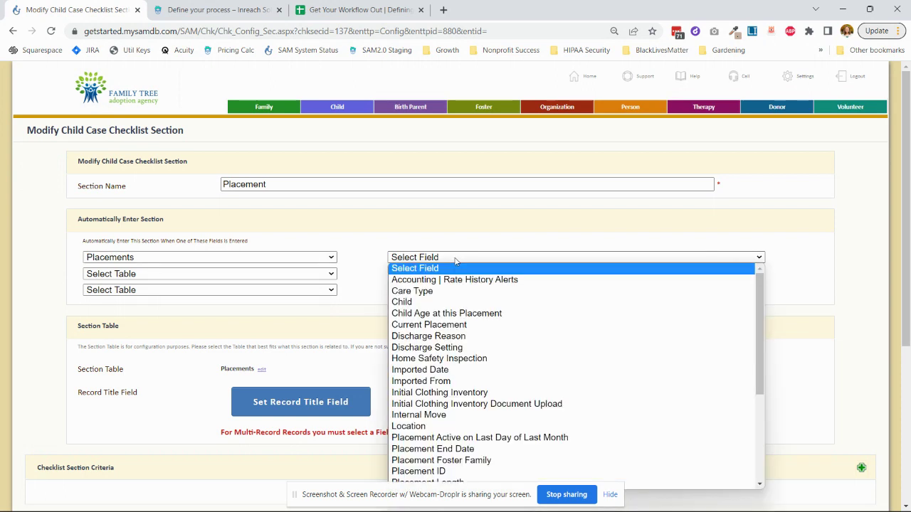
pyautogui.scroll(-2, 488, 379)
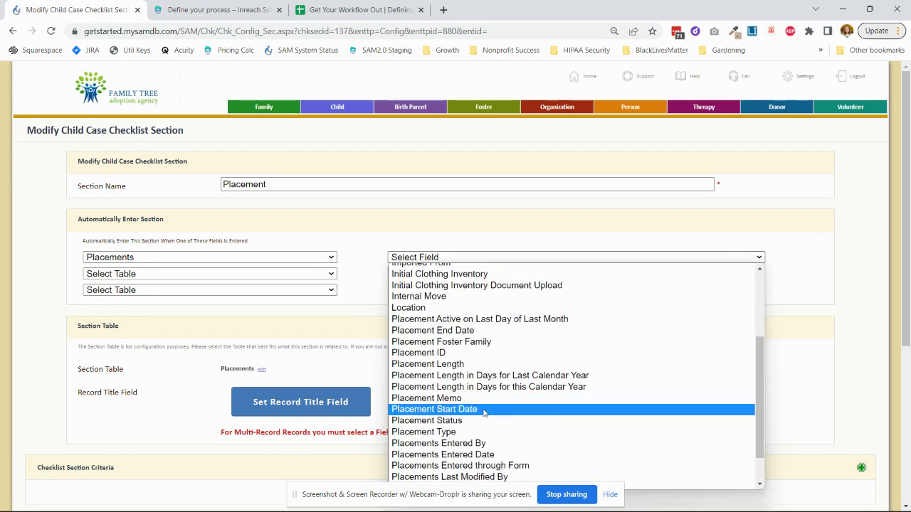
pyautogui.click(482, 410)
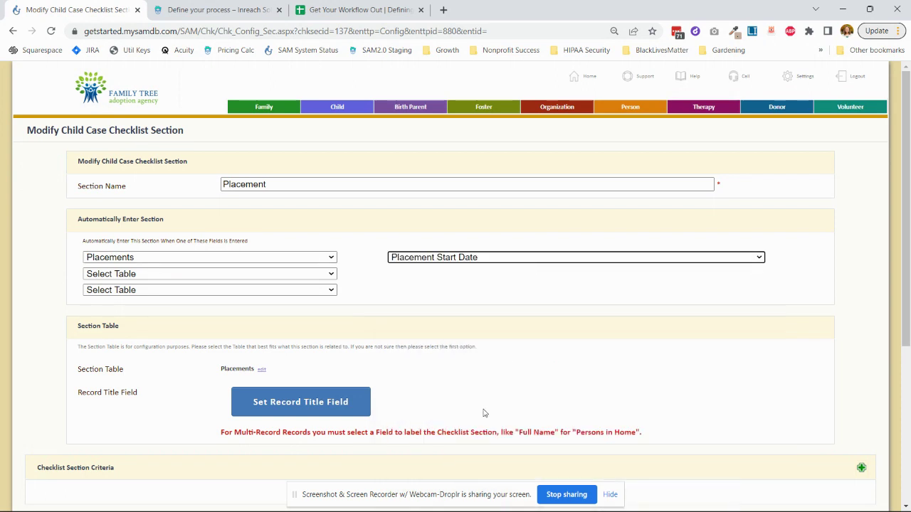
# Set the record title field for the Placements table to Location and save it
pyautogui.click(348, 403)
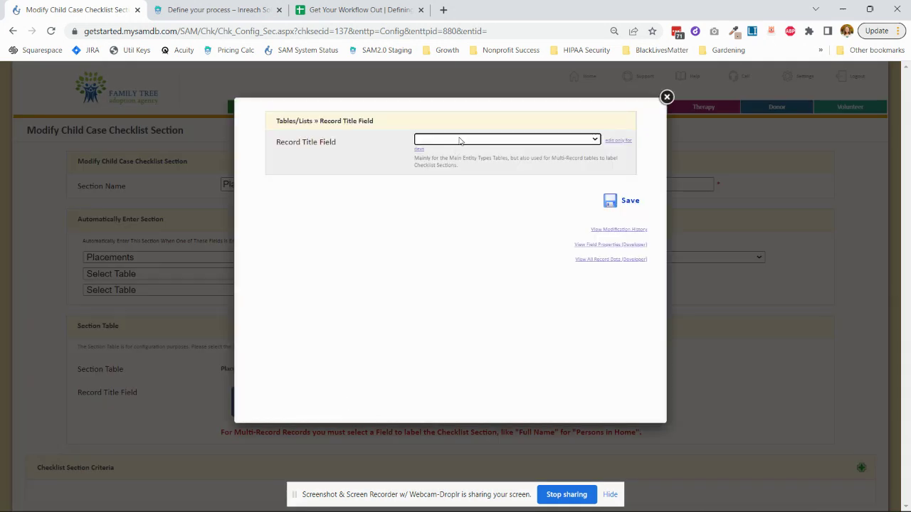
pyautogui.click(459, 140)
pyautogui.click(458, 229)
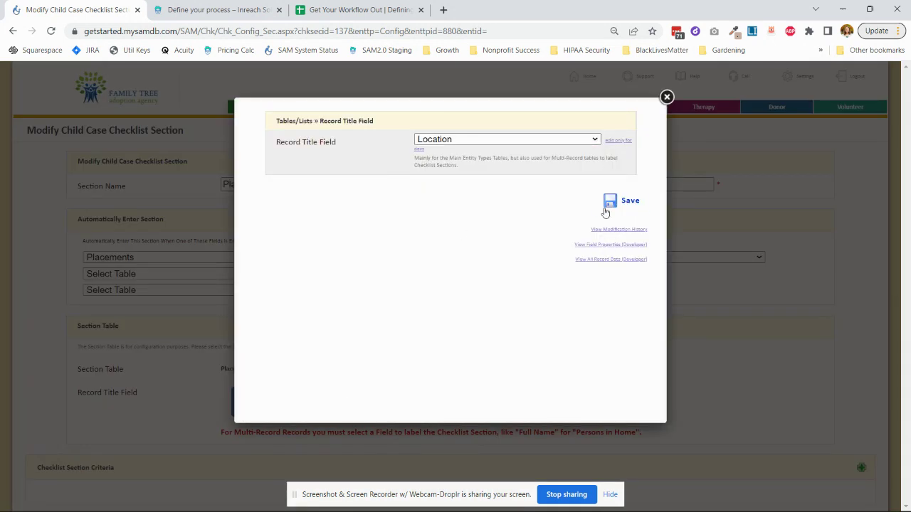
pyautogui.click(630, 207)
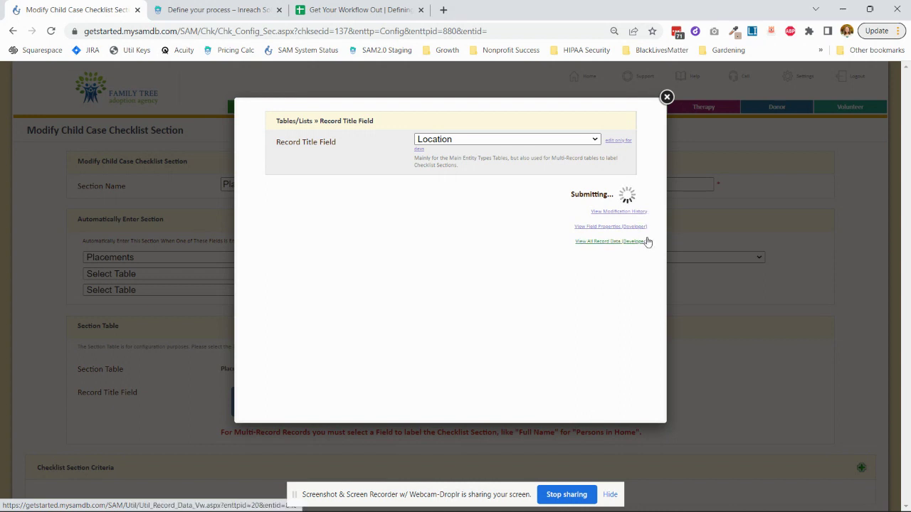
pyautogui.click(513, 96)
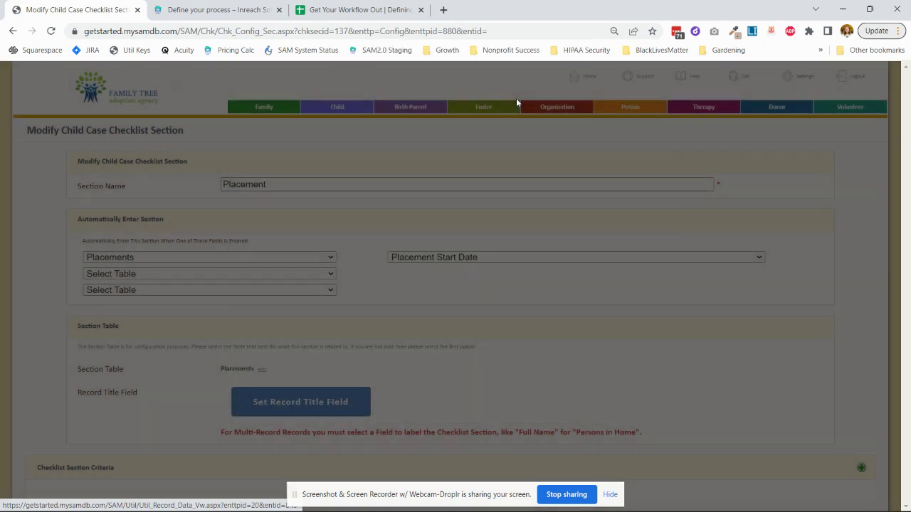
# Set the Placement section to enter automatically when Placements' Placement Start Date is entered, and save the section
pyautogui.click(220, 261)
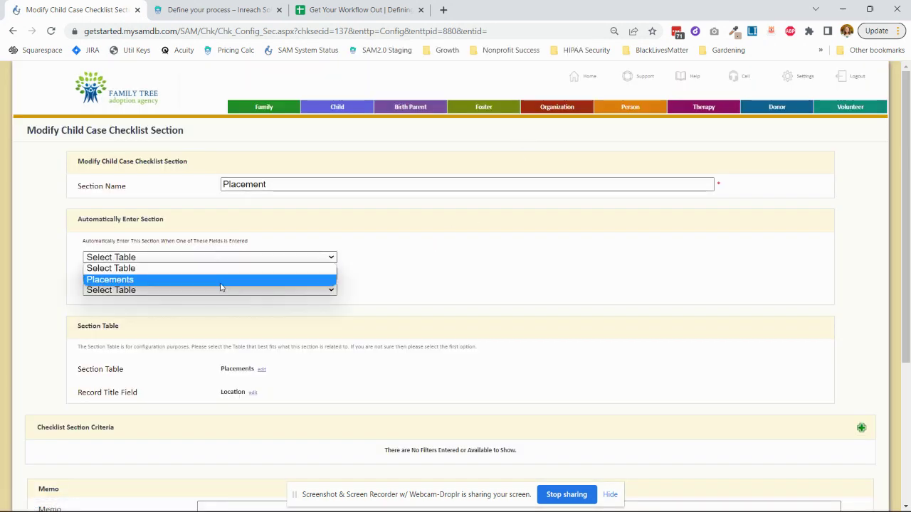
pyautogui.click(220, 279)
pyautogui.click(413, 257)
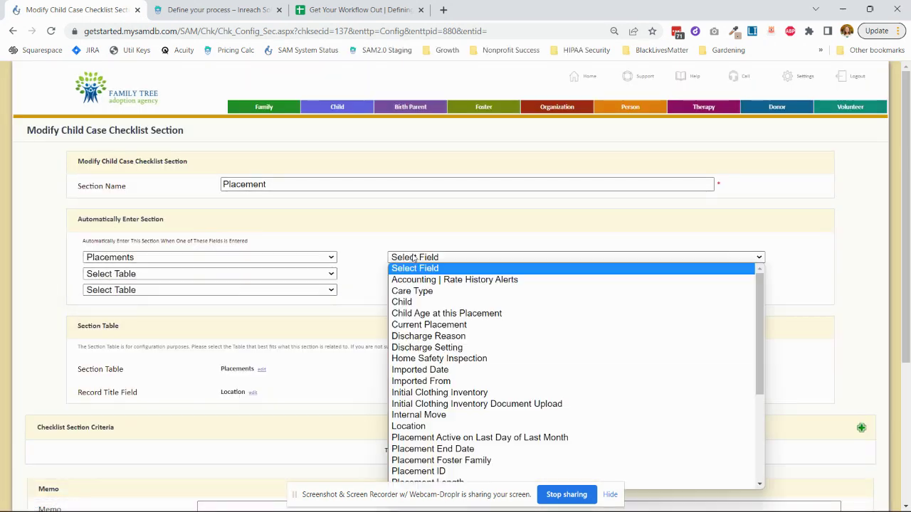
pyautogui.scroll(-3, 438, 425)
pyautogui.click(448, 422)
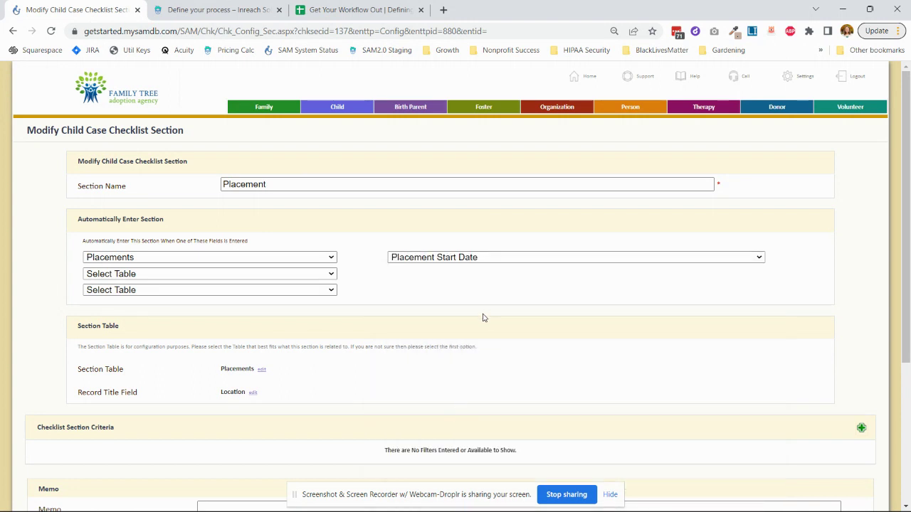
pyautogui.scroll(-3, 484, 314)
pyautogui.click(827, 402)
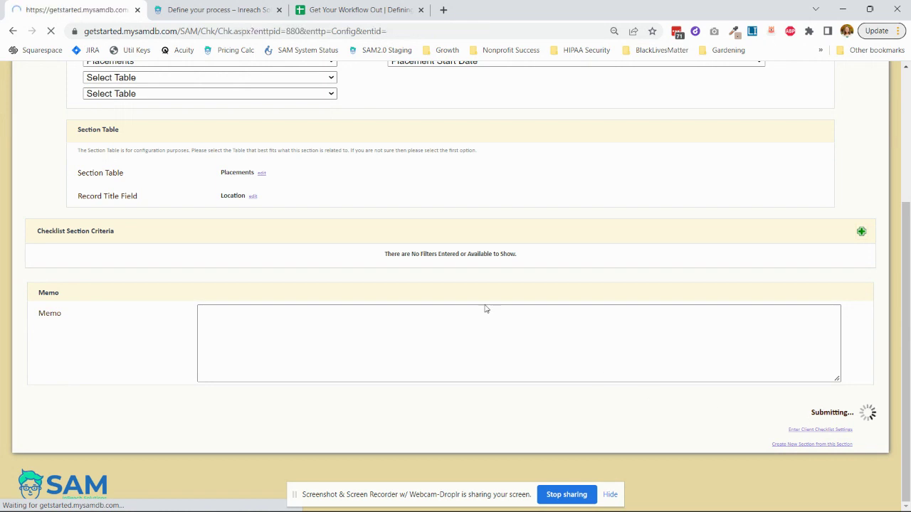